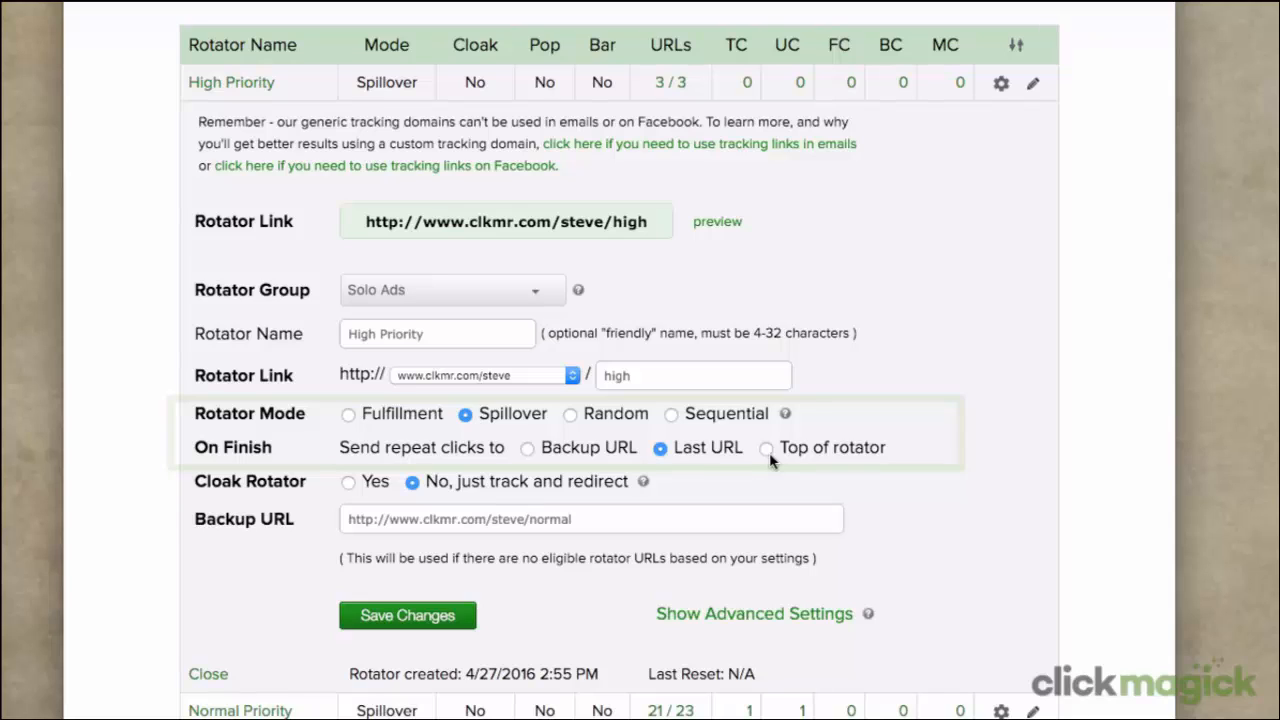
- Try the Random and Sequential rotator modes, switch back to Spillover, and send repeat clicks to the Backup URL
{"action": "left_click", "coordinate": [570, 415]}
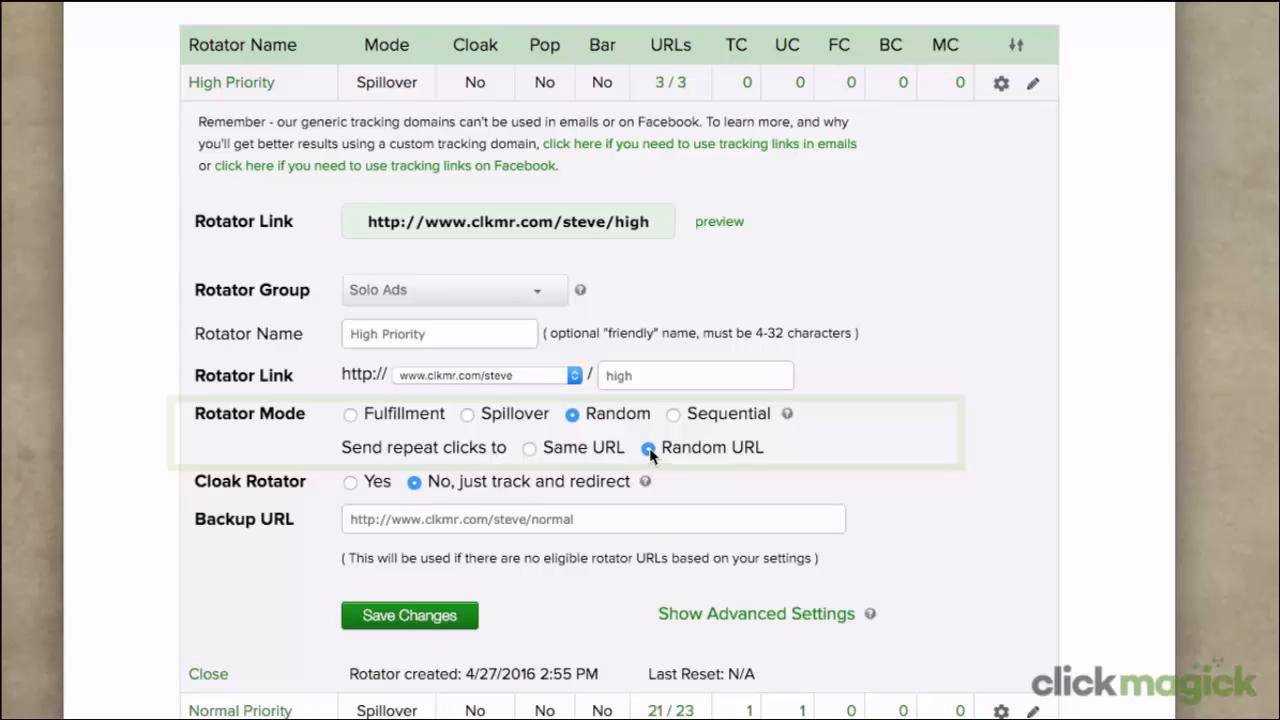
{"action": "left_click", "coordinate": [674, 415]}
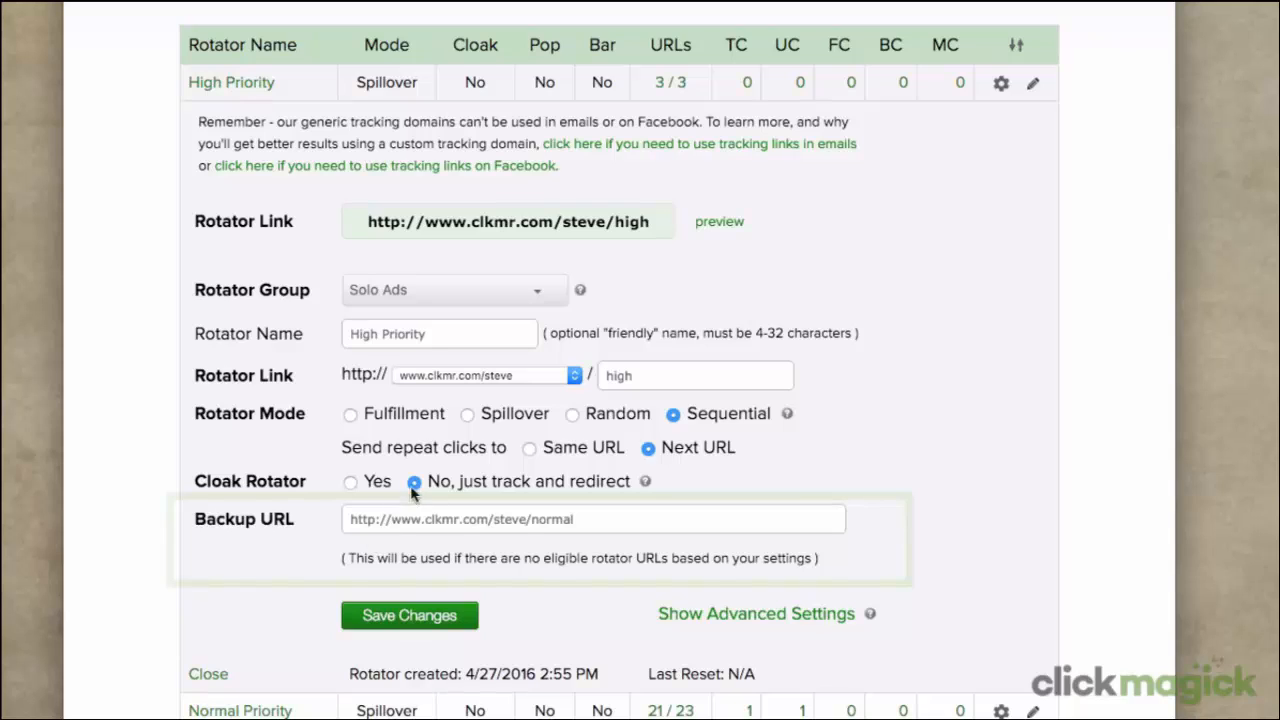
{"action": "left_click", "coordinate": [466, 415]}
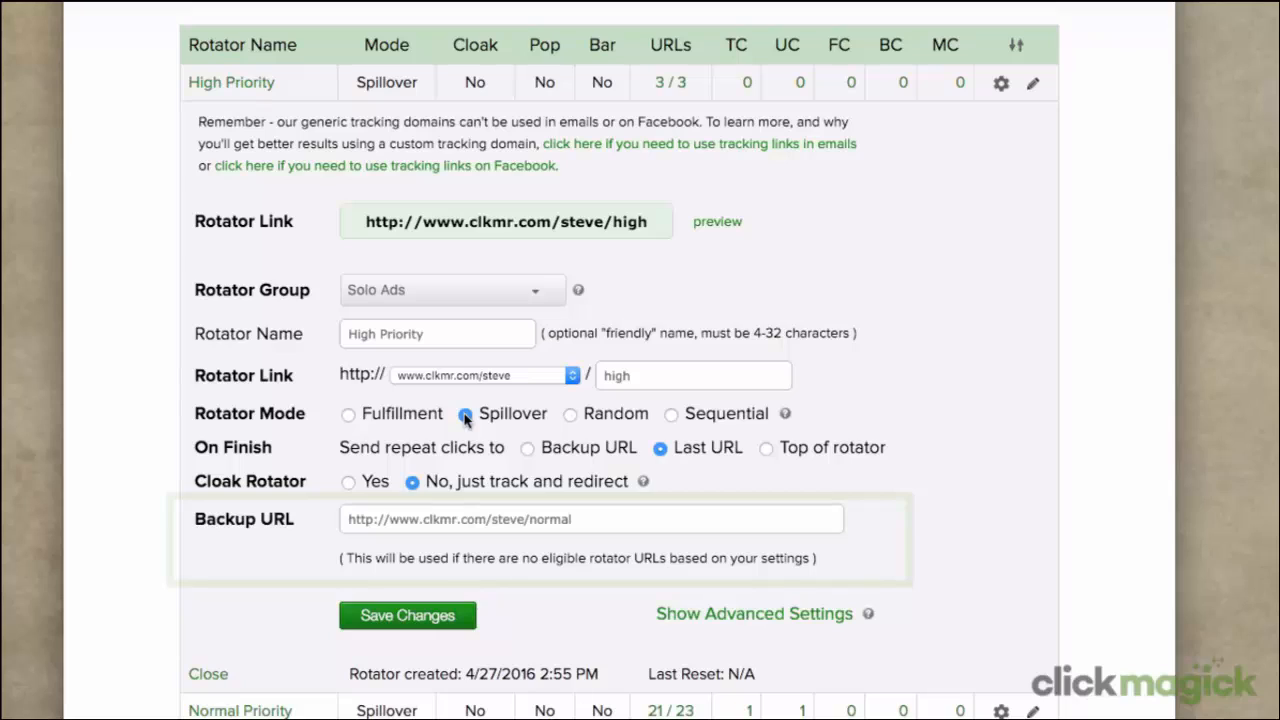
{"action": "left_click", "coordinate": [527, 449]}
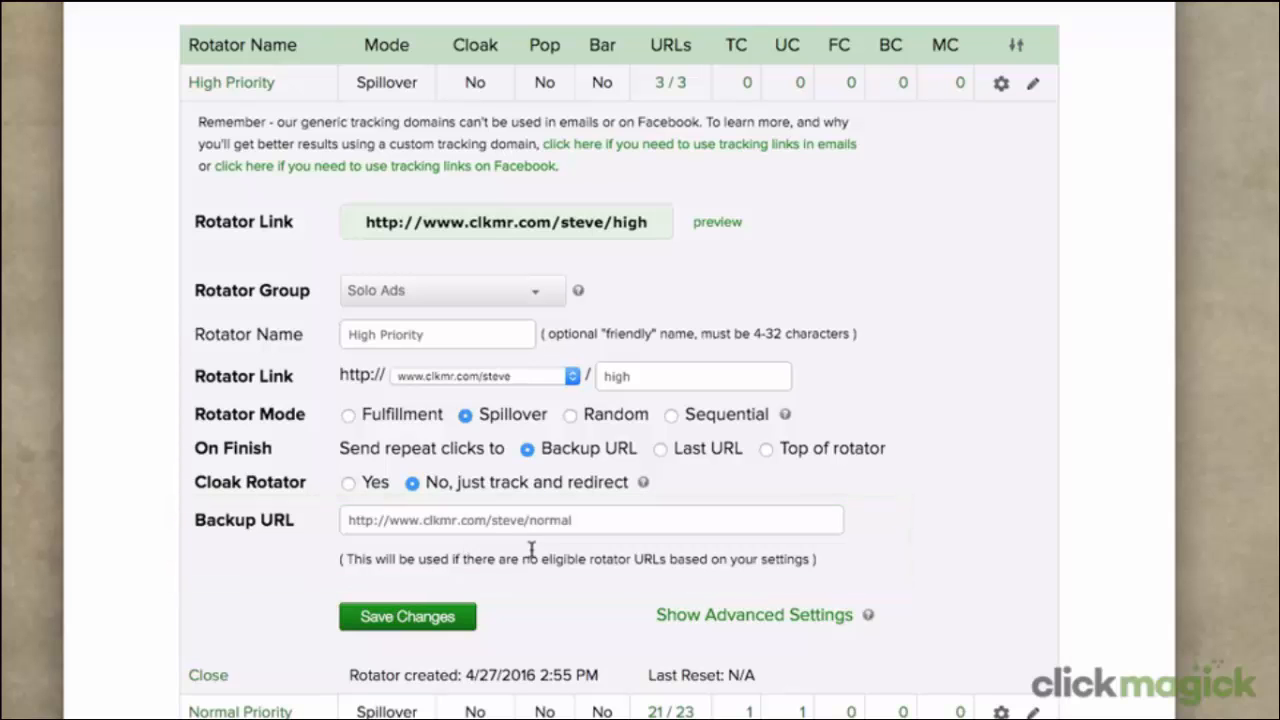
- In the advanced settings, limit geotargeting to Australia, Canada, New Zealand, United Kingdom and United States as included countries
{"action": "left_click", "coordinate": [709, 615]}
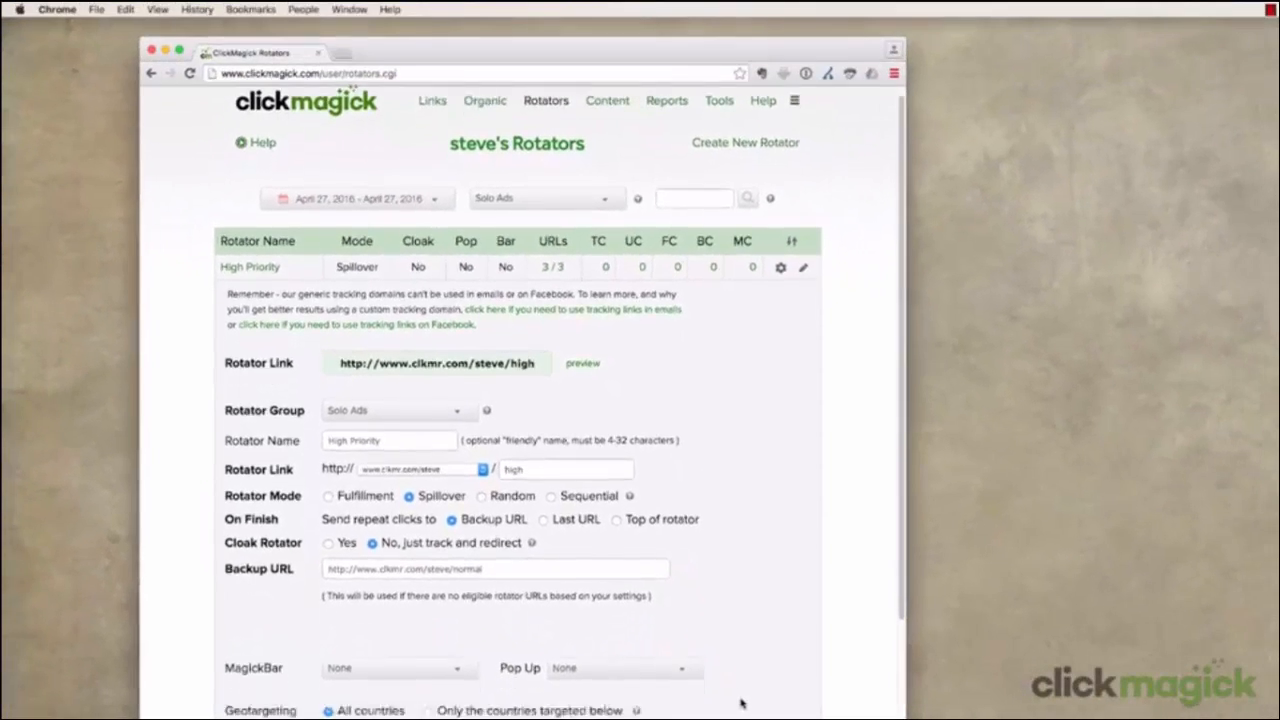
{"action": "scroll", "coordinate": [741, 703], "scroll_direction": "down", "scroll_amount": 10}
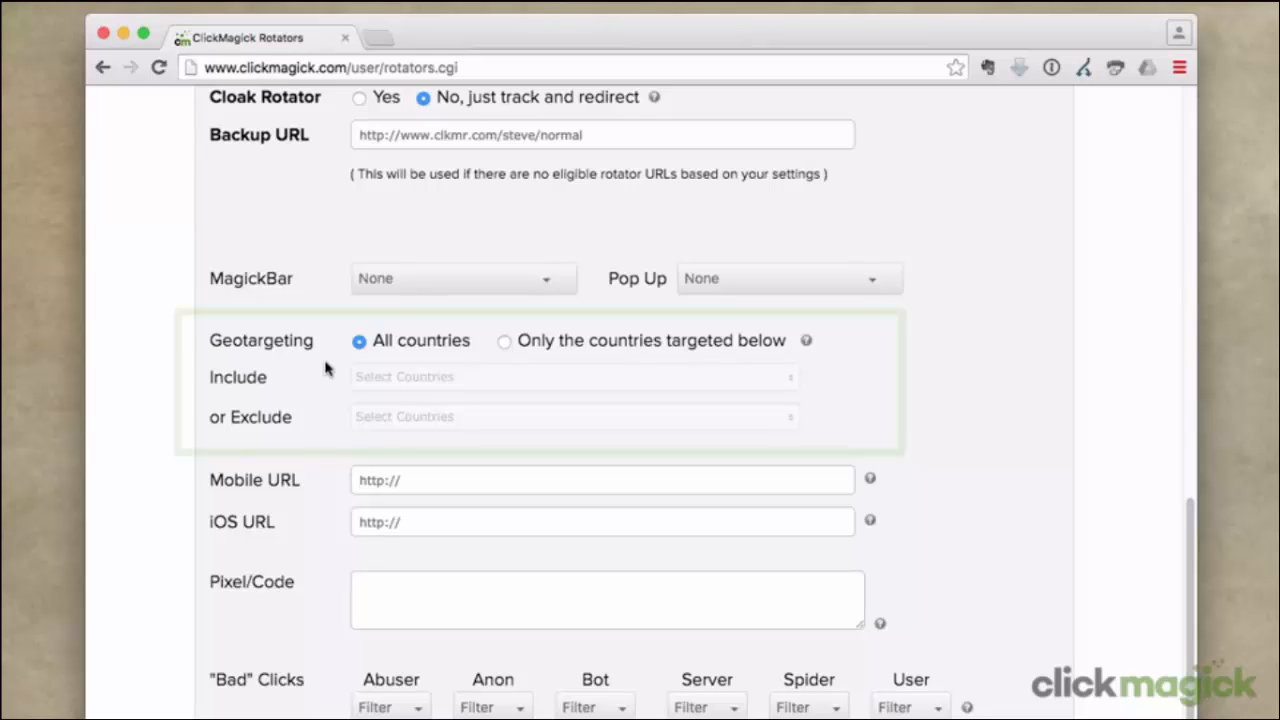
{"action": "left_click", "coordinate": [506, 342]}
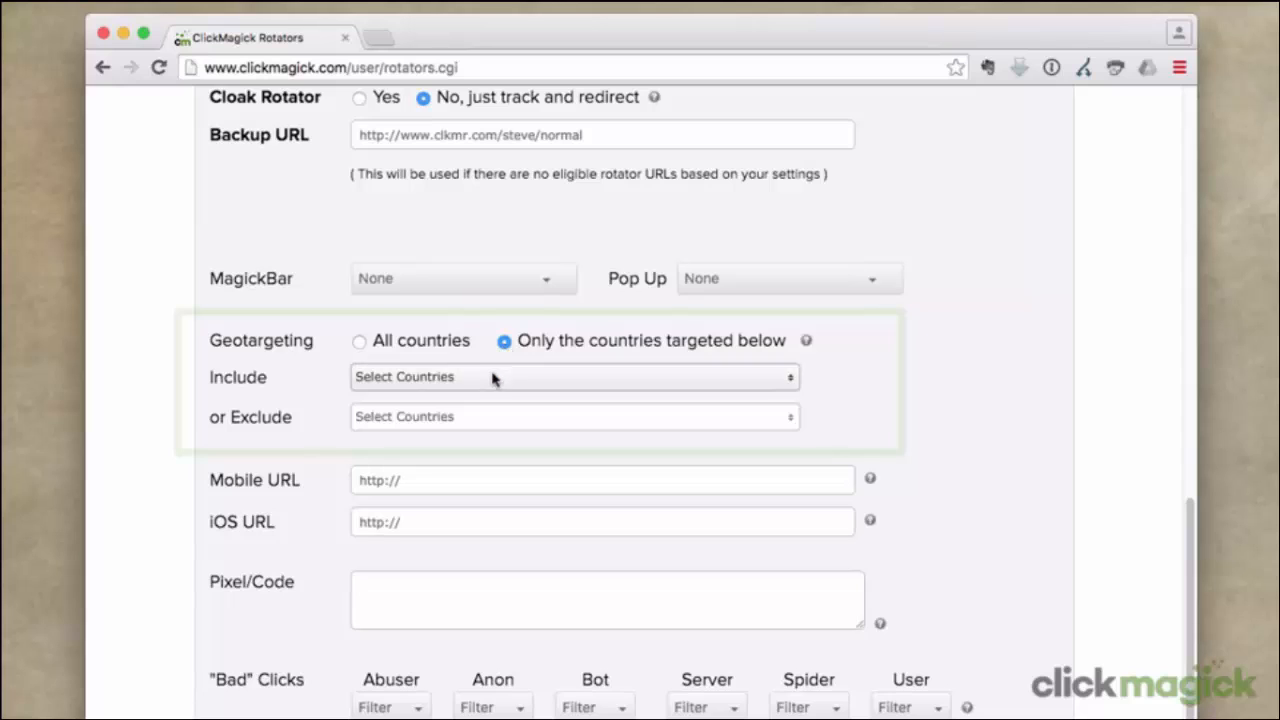
{"action": "left_click", "coordinate": [491, 376]}
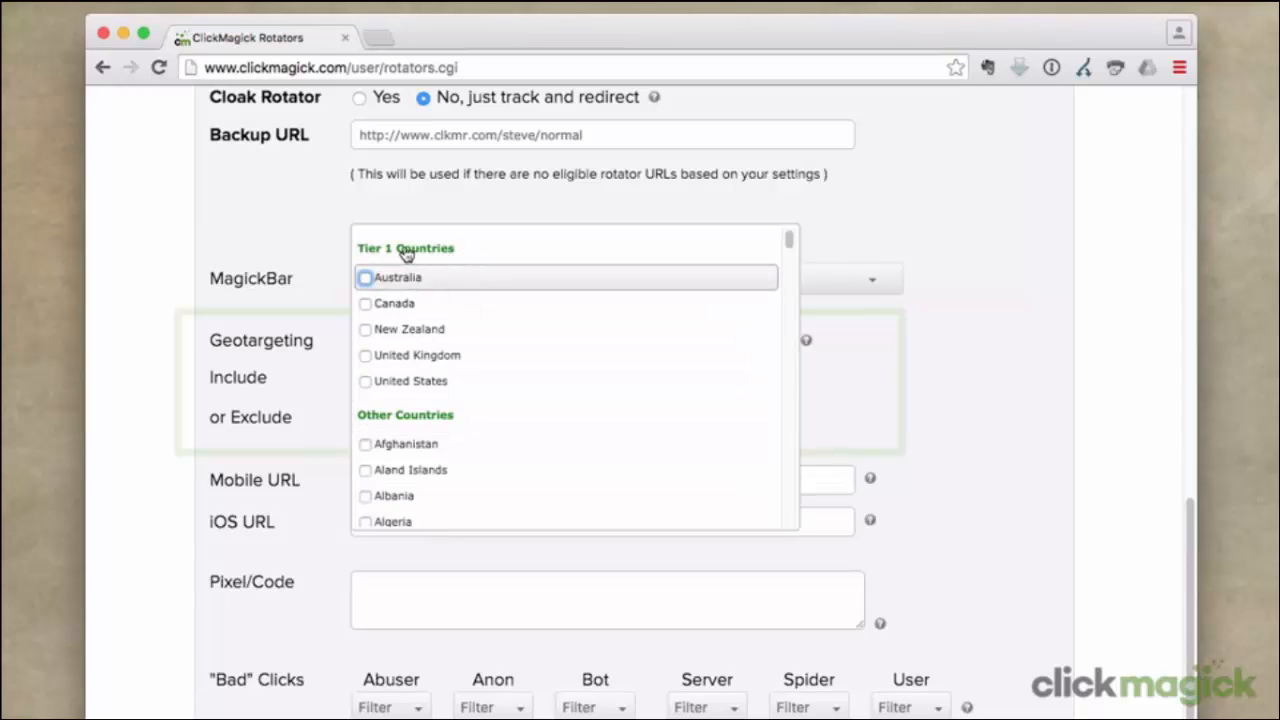
{"action": "left_click", "coordinate": [365, 278]}
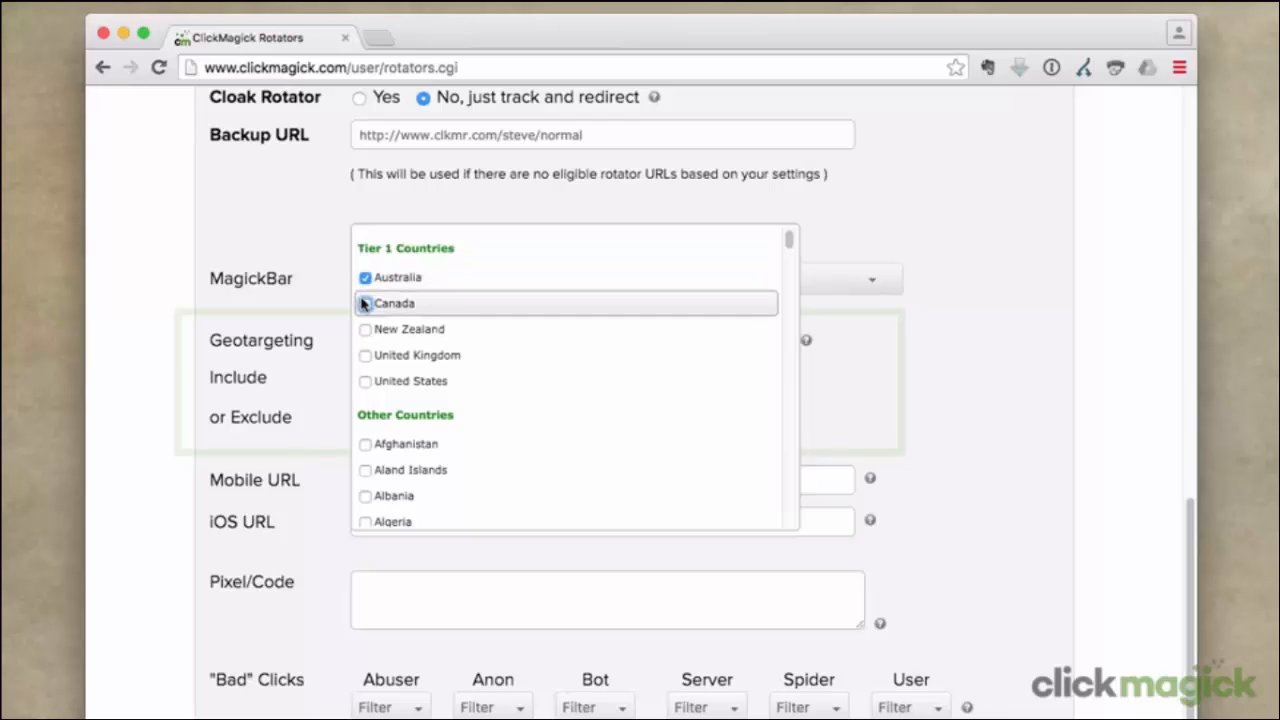
{"action": "left_click", "coordinate": [365, 304]}
{"action": "left_click", "coordinate": [365, 330]}
{"action": "left_click", "coordinate": [365, 356]}
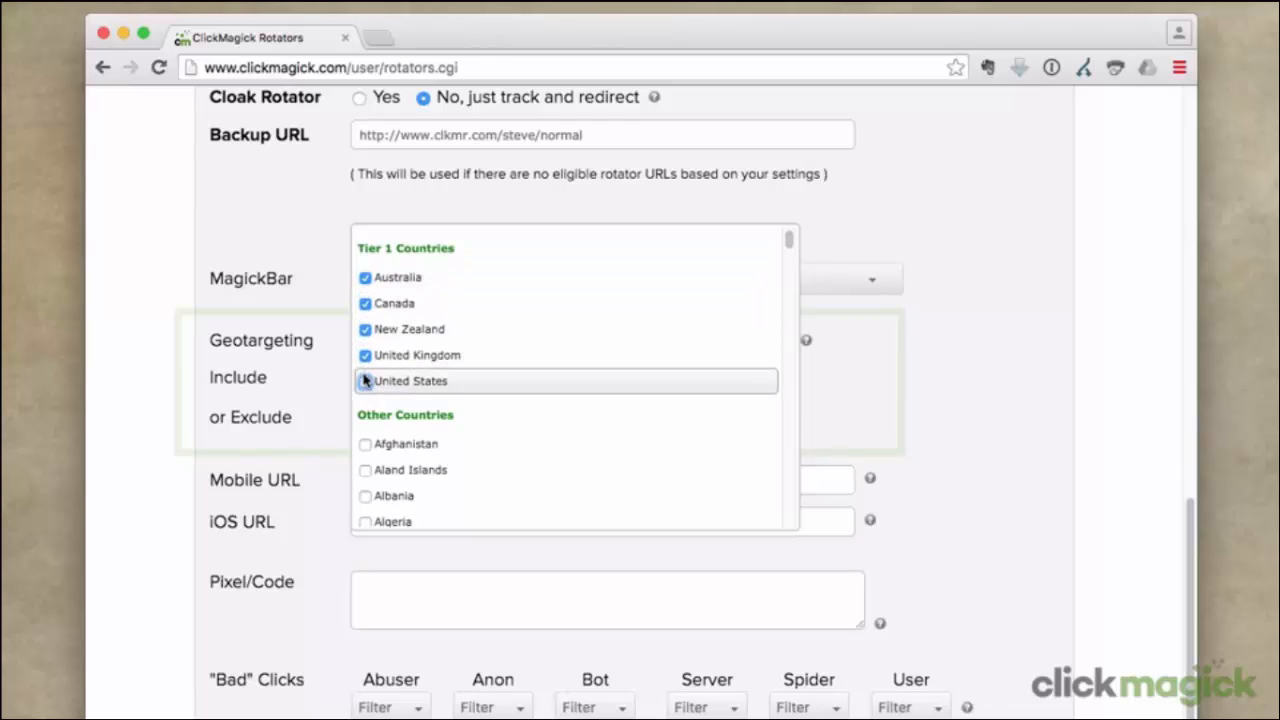
{"action": "left_click", "coordinate": [365, 381]}
{"action": "left_click", "coordinate": [830, 393]}
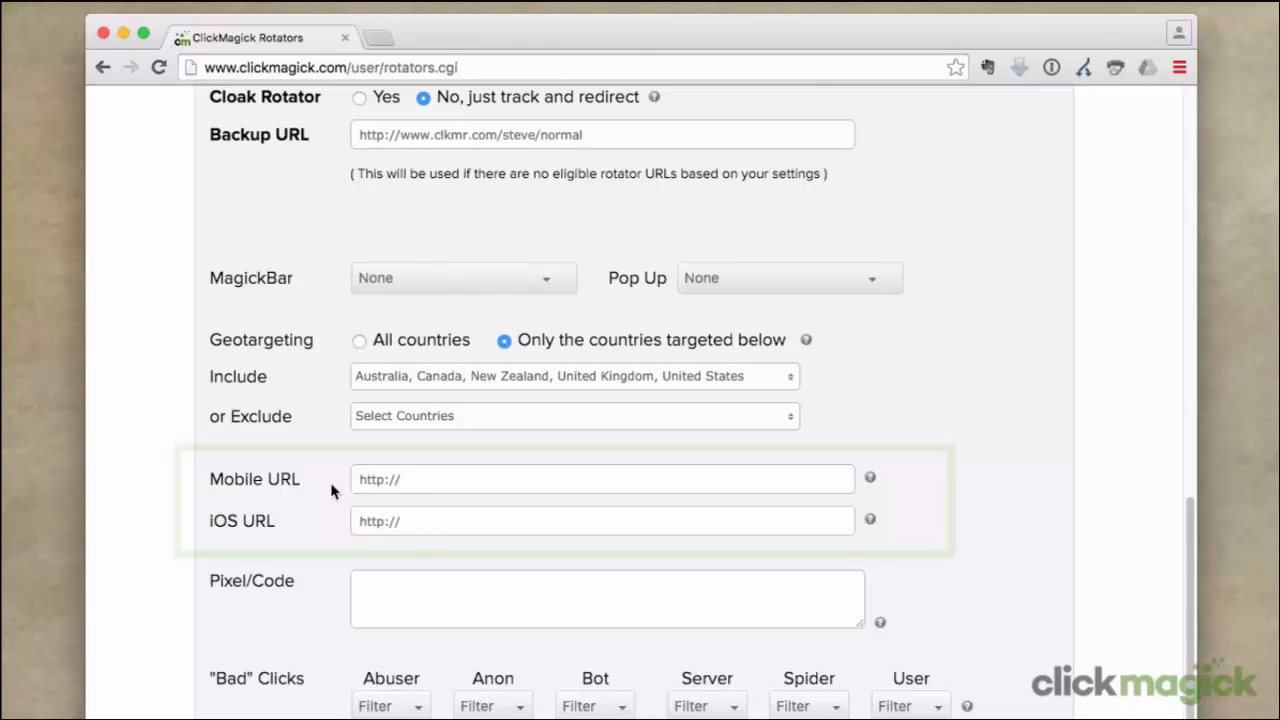
- Inspect the Mobile URL field and the available handling options for Abuser clicks
{"action": "left_click", "coordinate": [425, 483]}
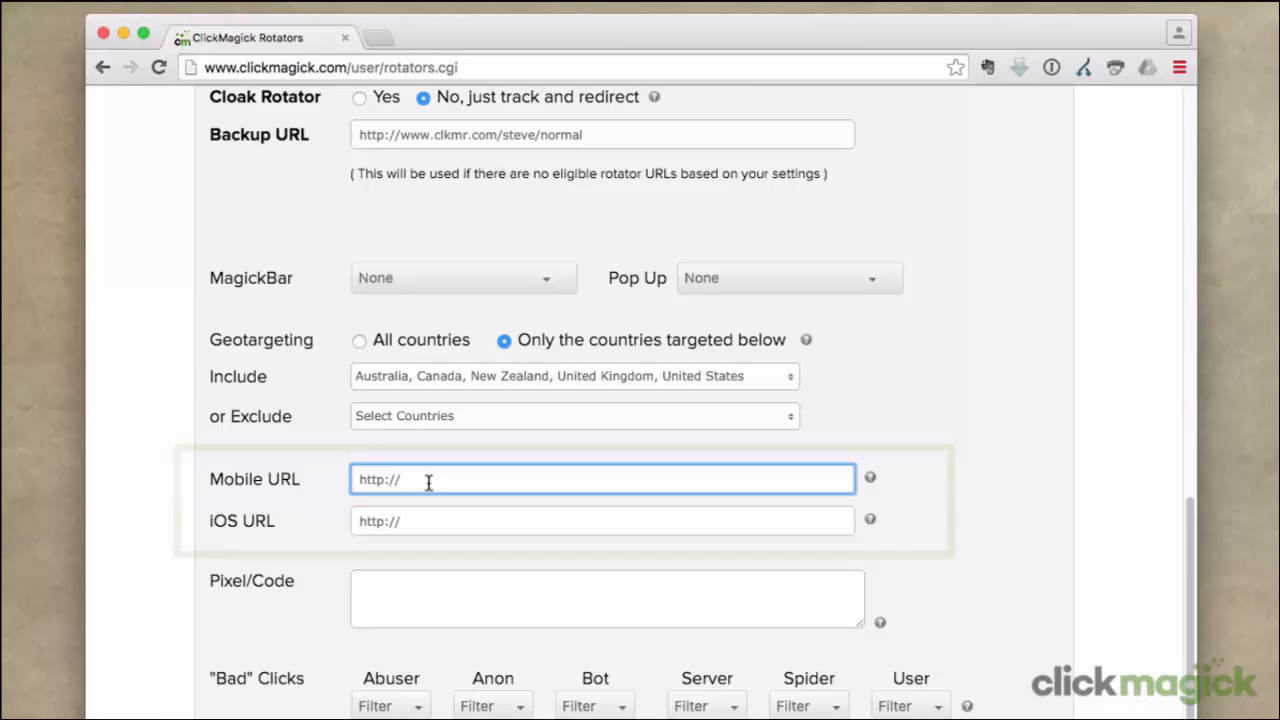
{"action": "left_click", "coordinate": [333, 548]}
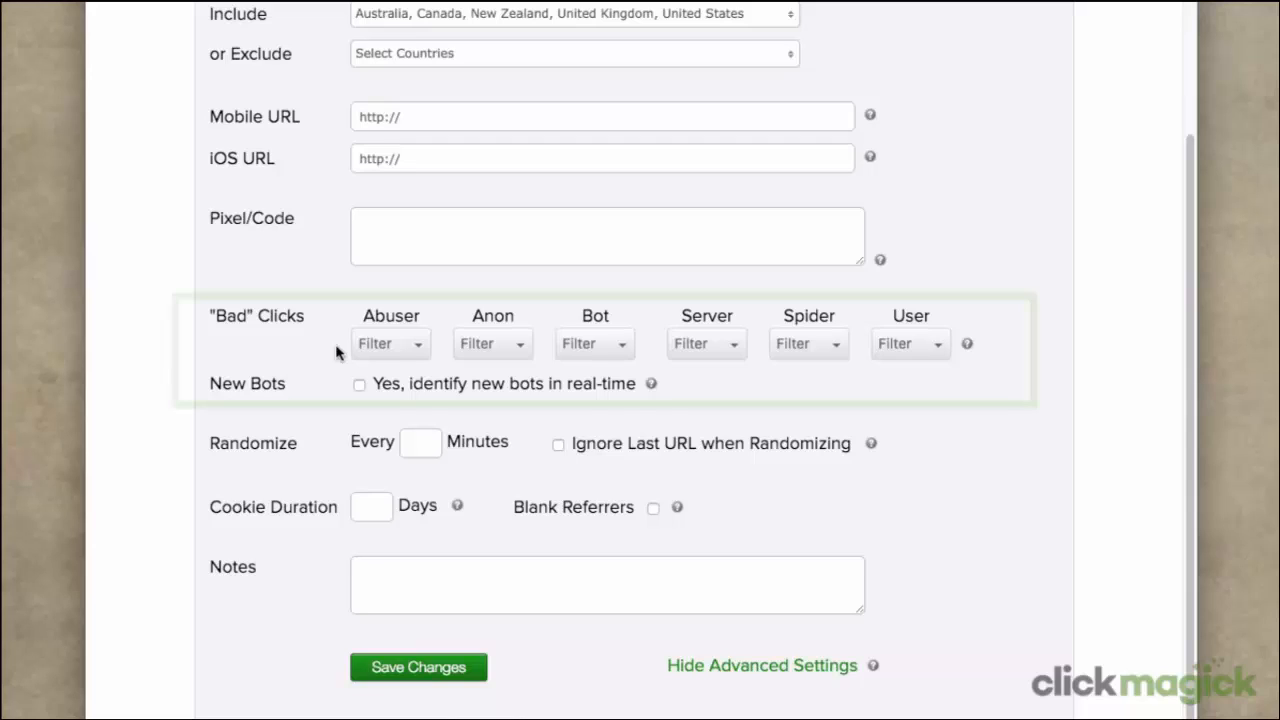
{"action": "left_click", "coordinate": [416, 346]}
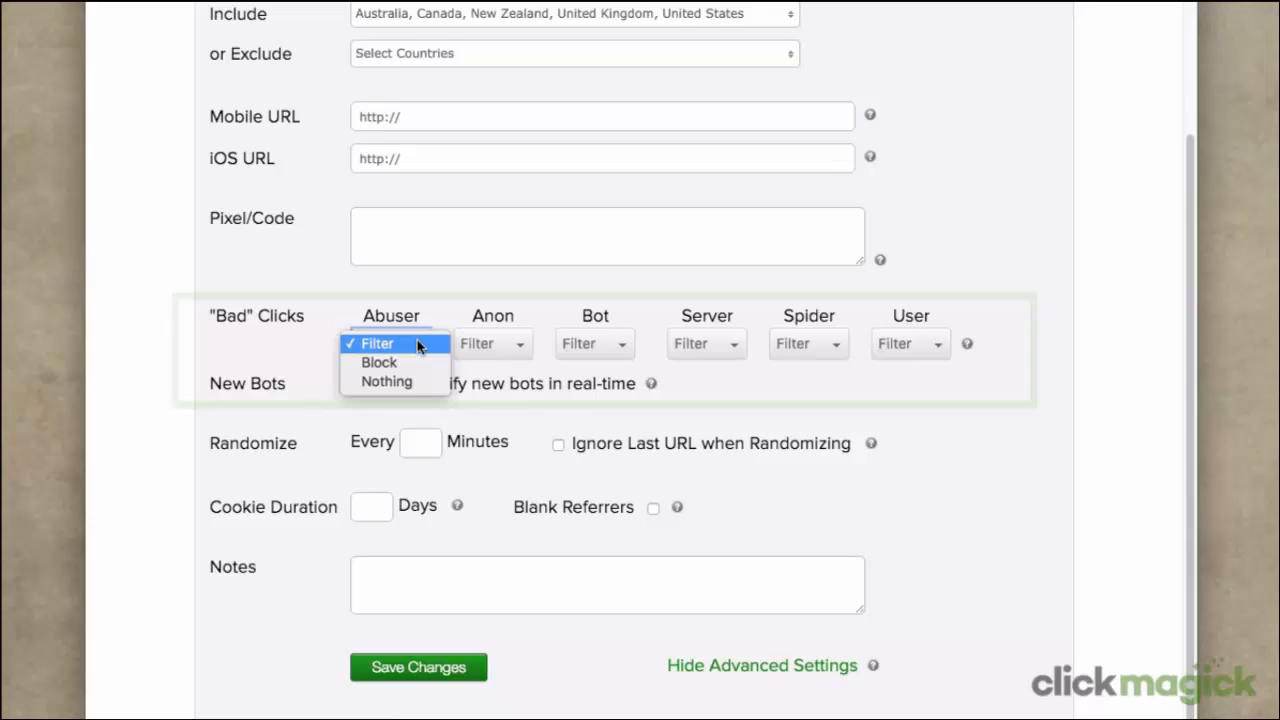
{"action": "left_click", "coordinate": [424, 406]}
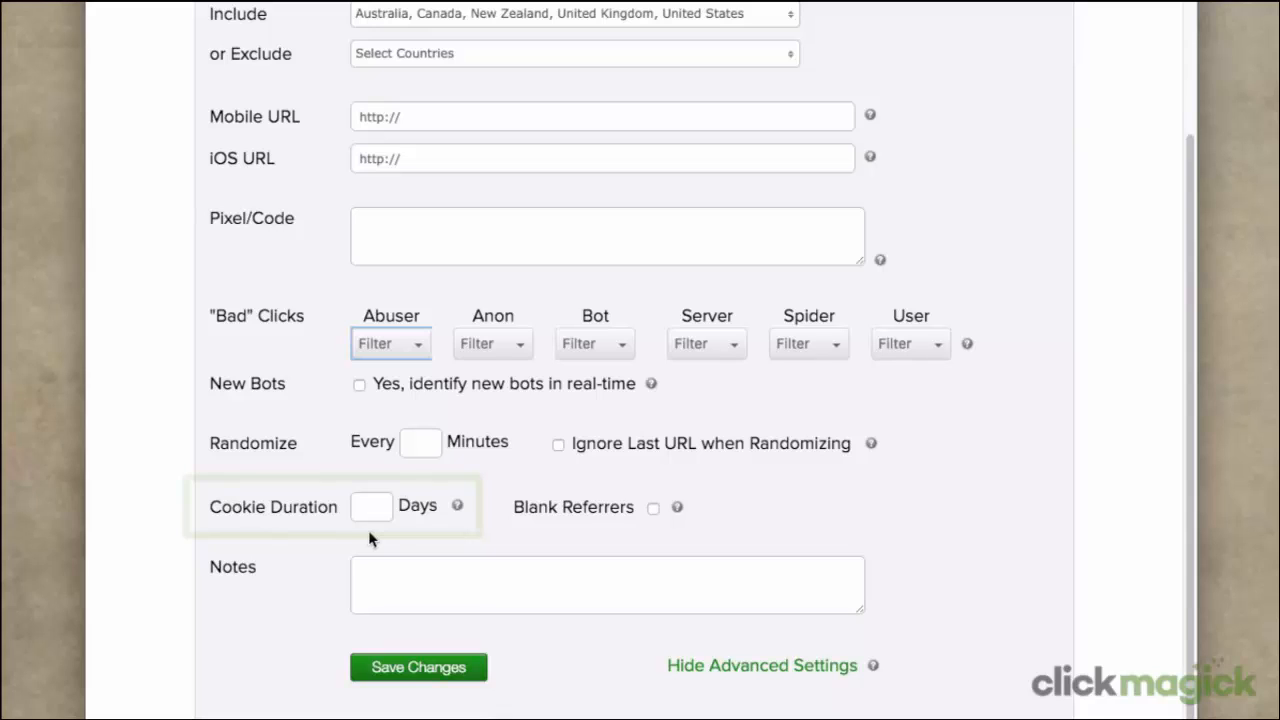
{"action": "left_click", "coordinate": [630, 518]}
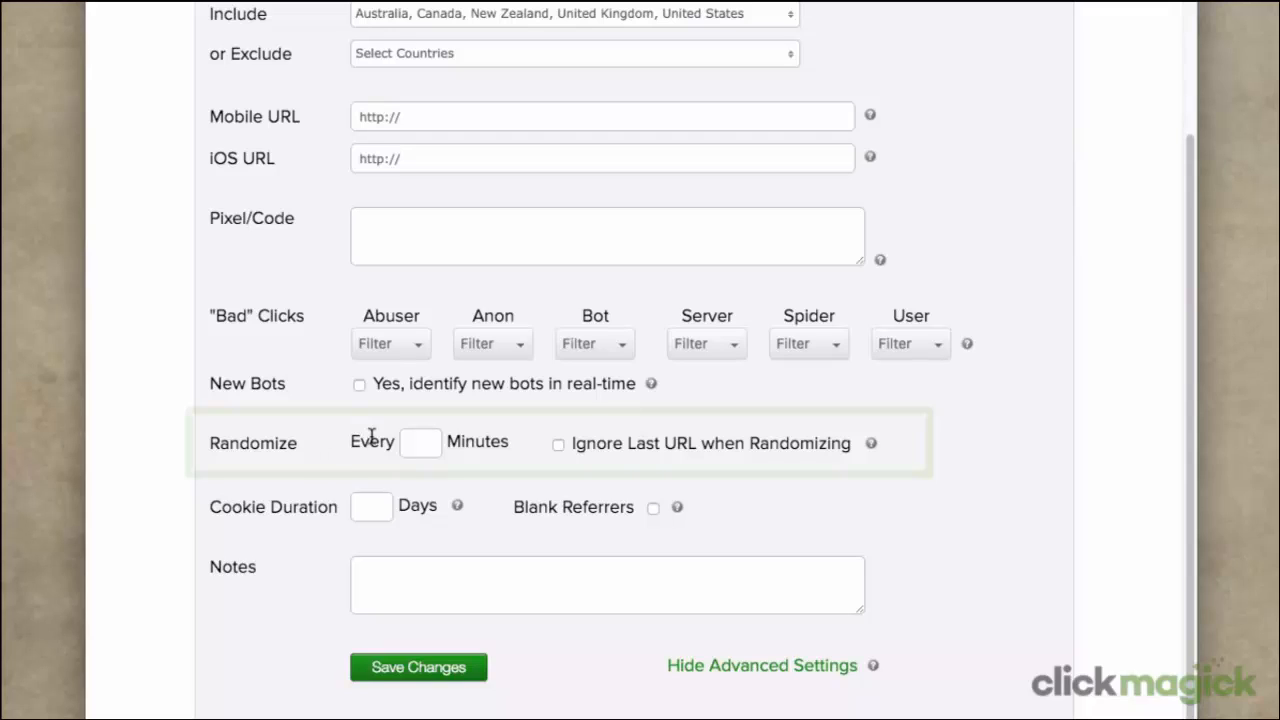
- Set the rotator to randomize every 15 minutes and send repeat clicks to the Last URL on finish
{"action": "left_click", "coordinate": [411, 445]}
{"action": "type", "text": "15"}
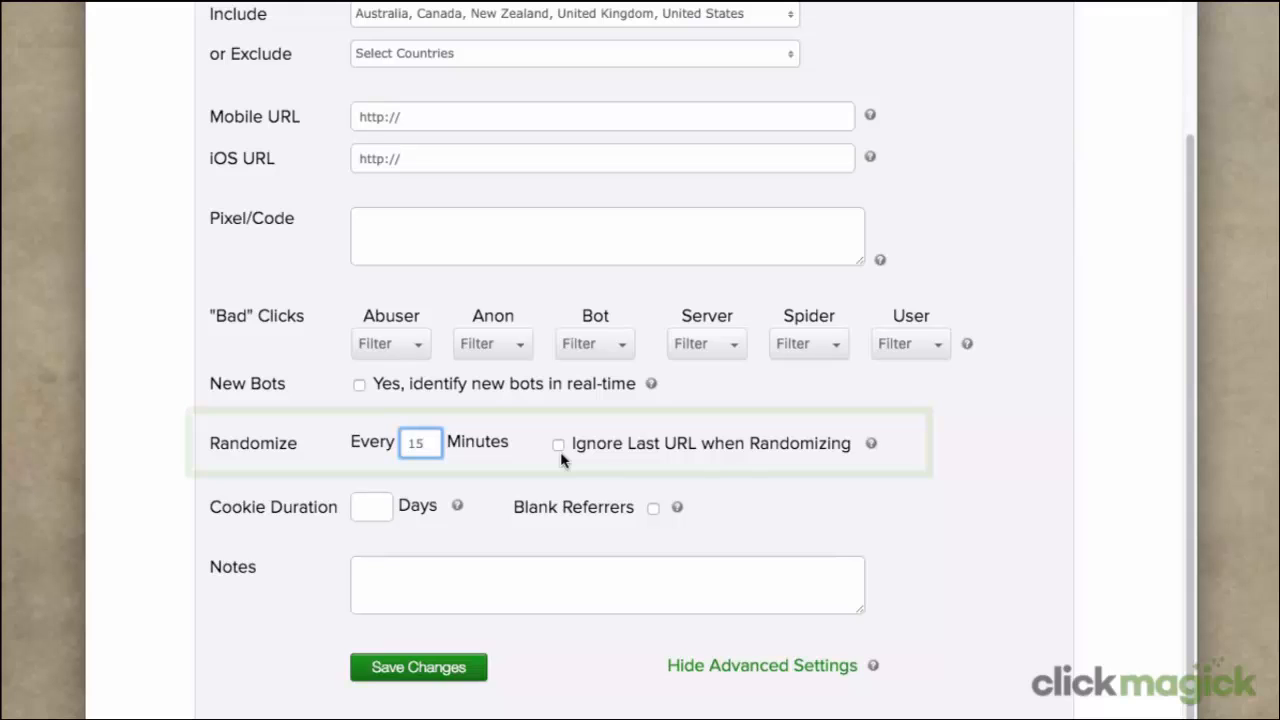
{"action": "scroll", "coordinate": [561, 459], "scroll_direction": "up", "scroll_amount": 6}
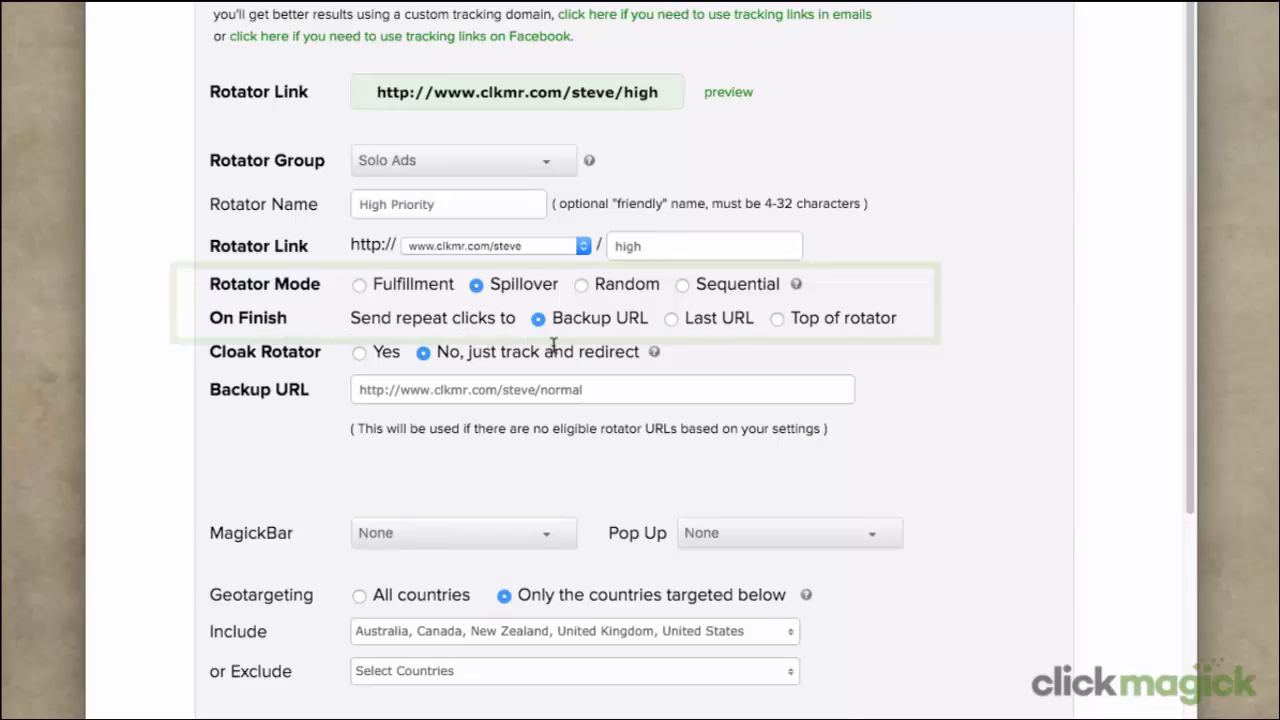
{"action": "left_click", "coordinate": [671, 320]}
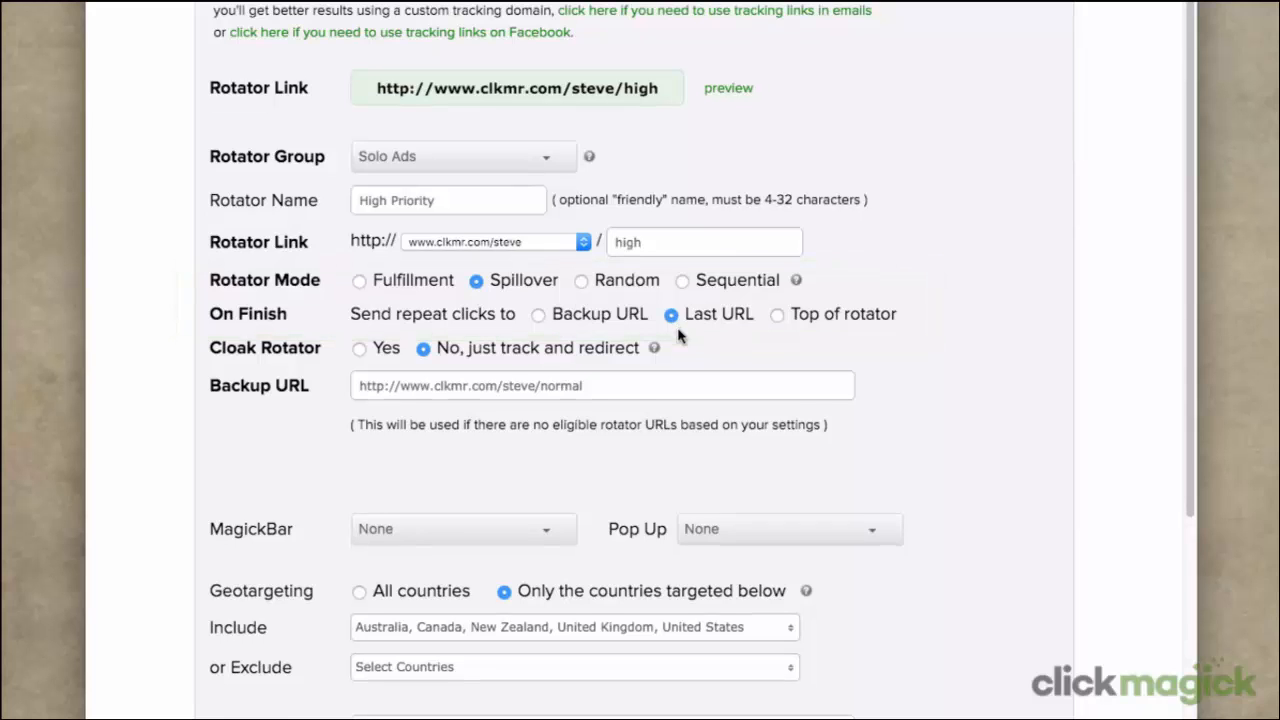
- Enable ignoring the last URL when randomizing and save the High Priority rotator's changes
{"action": "scroll", "coordinate": [678, 336], "scroll_direction": "down", "scroll_amount": 5}
{"action": "scroll", "coordinate": [678, 336], "scroll_direction": "down", "scroll_amount": 3}
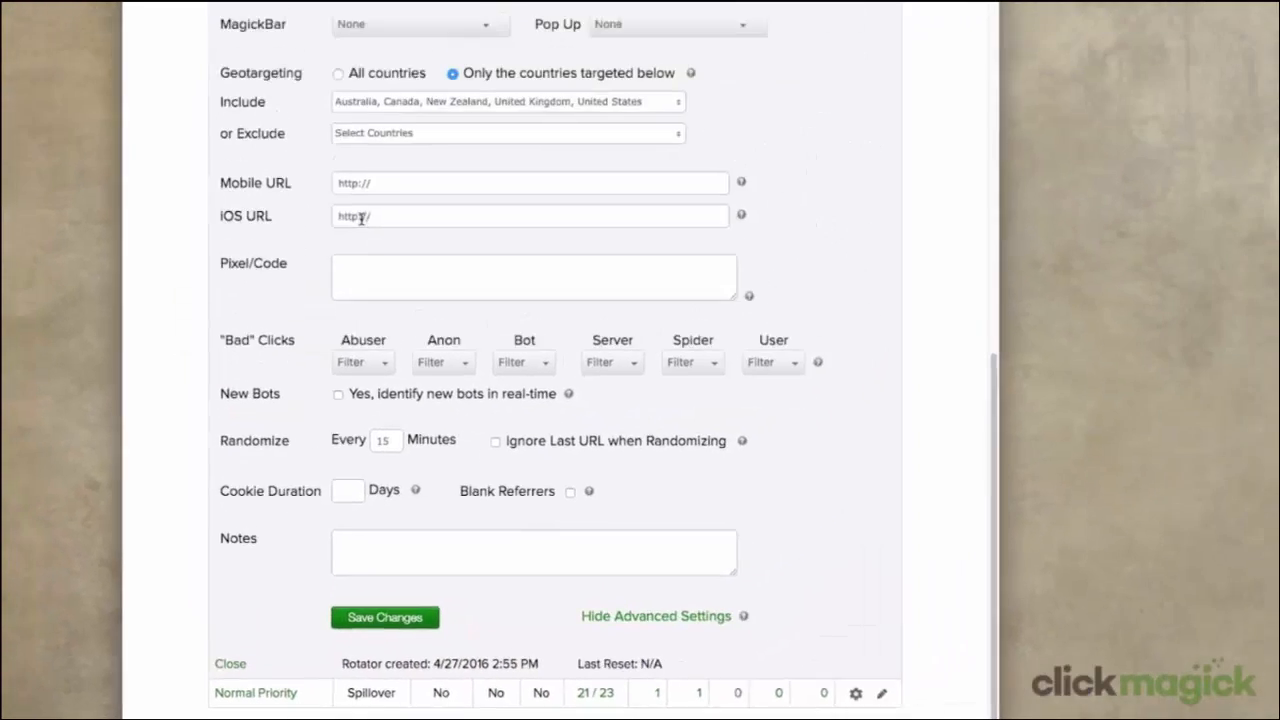
{"action": "scroll", "coordinate": [313, 224], "scroll_direction": "up", "scroll_amount": 2}
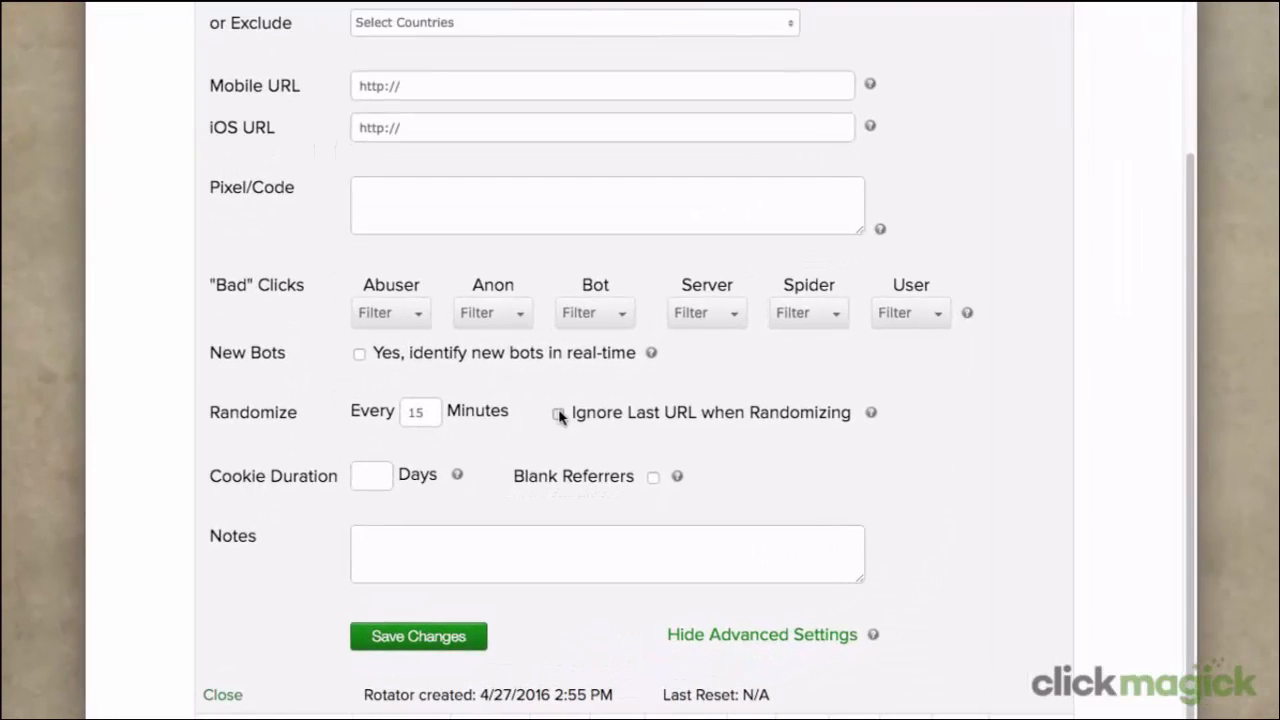
{"action": "left_click", "coordinate": [529, 460]}
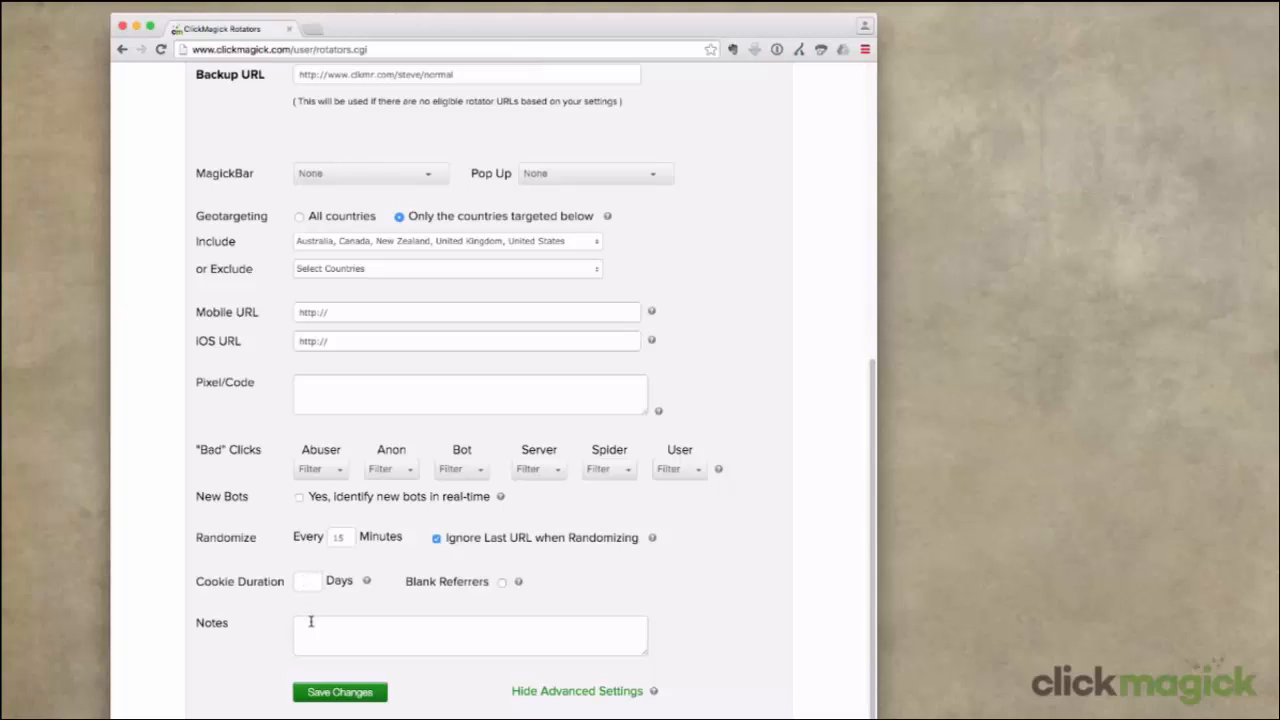
{"action": "left_click", "coordinate": [313, 692]}
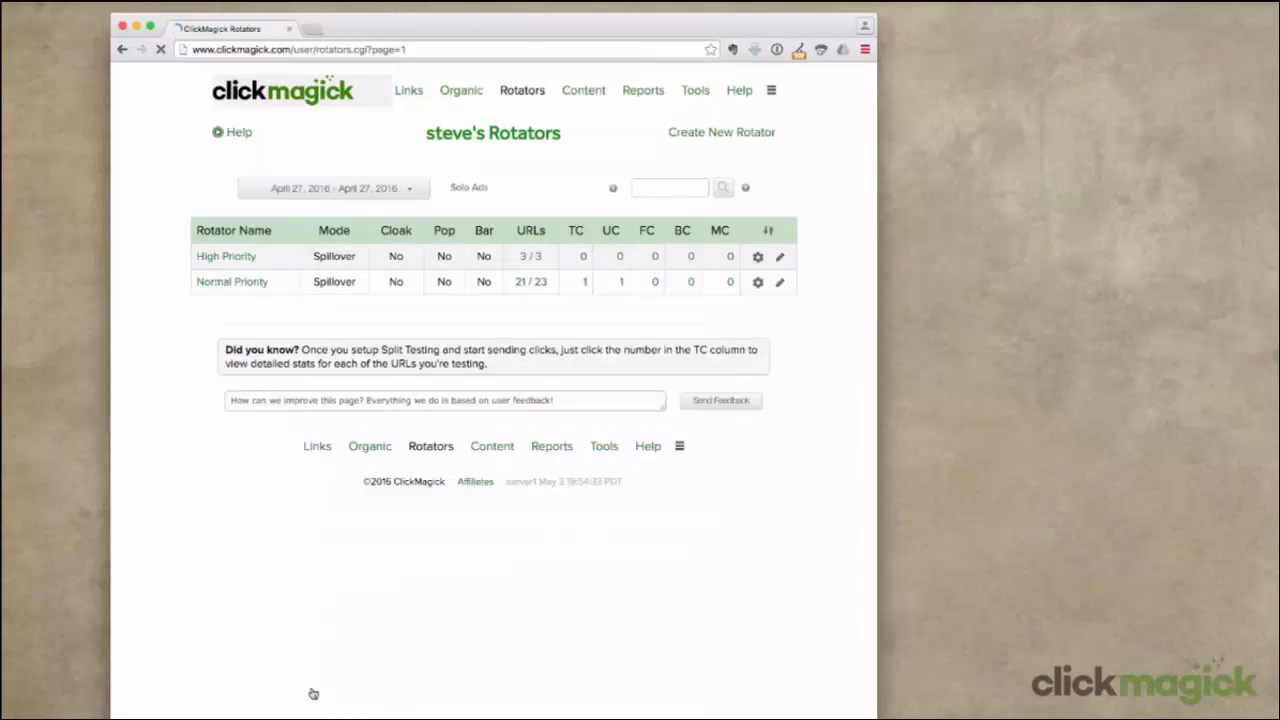
{"action": "left_click", "coordinate": [757, 257]}
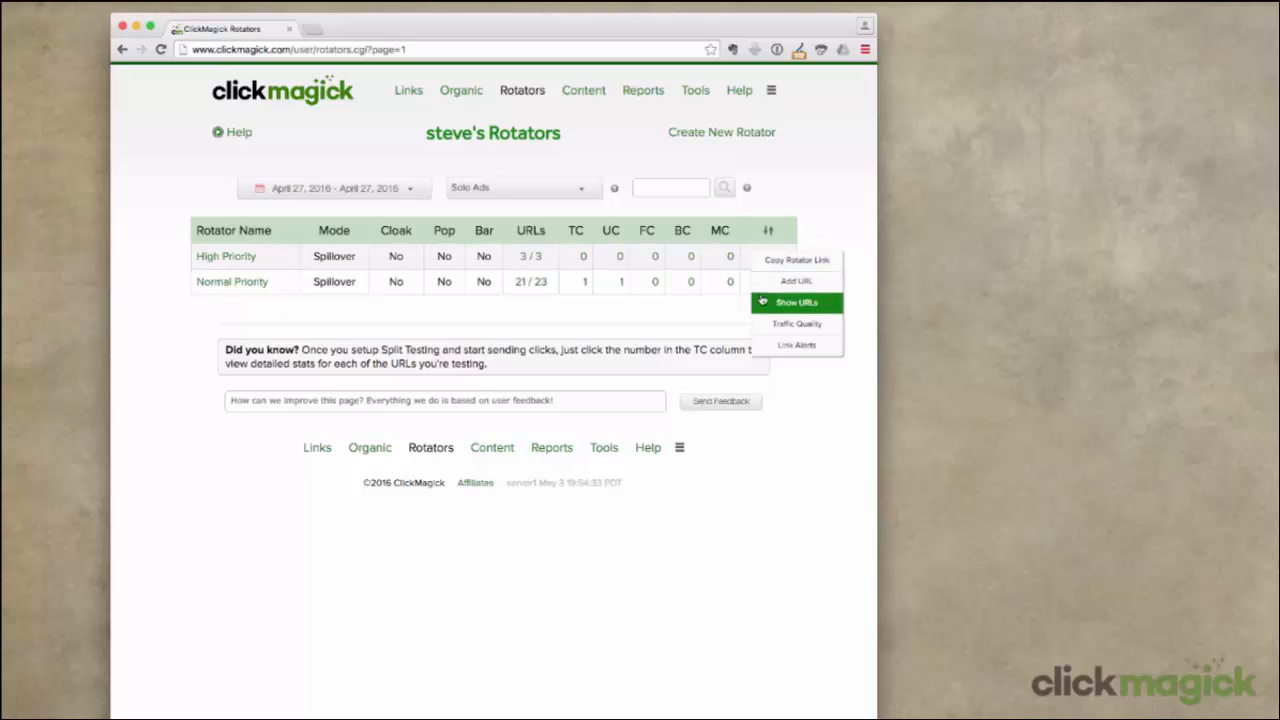
{"action": "left_click", "coordinate": [762, 302]}
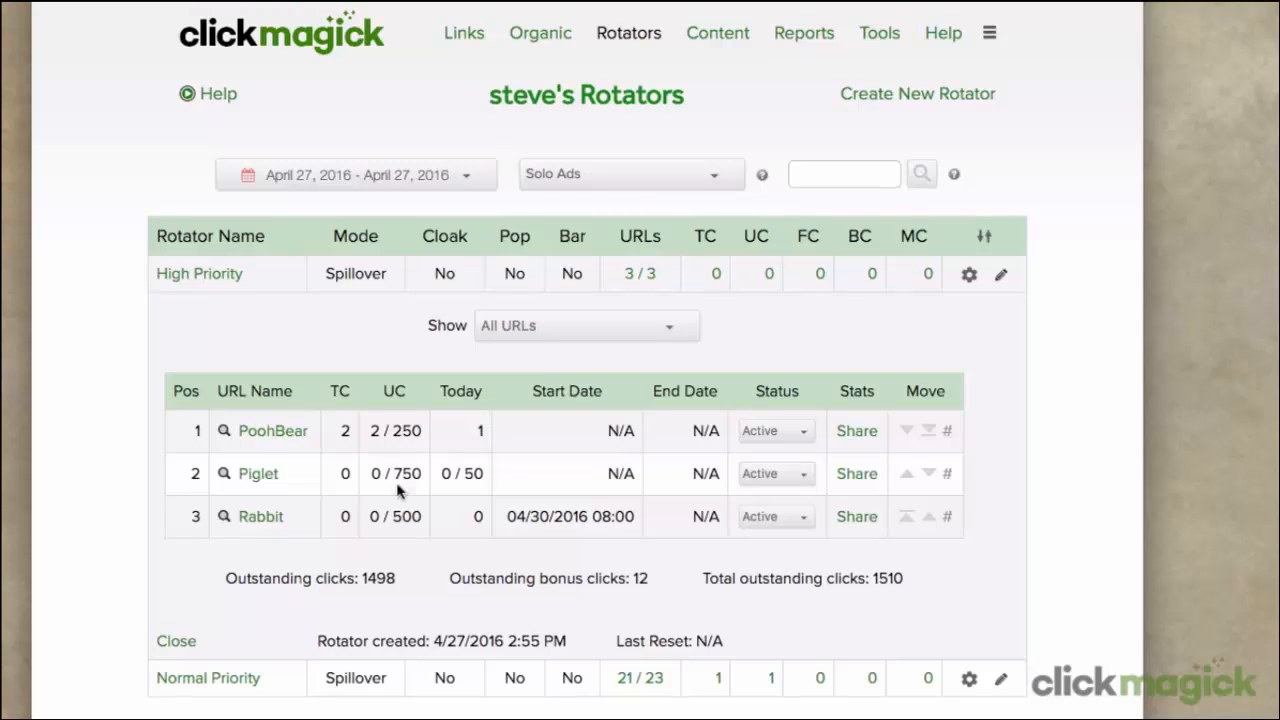
{"action": "left_click", "coordinate": [966, 274]}
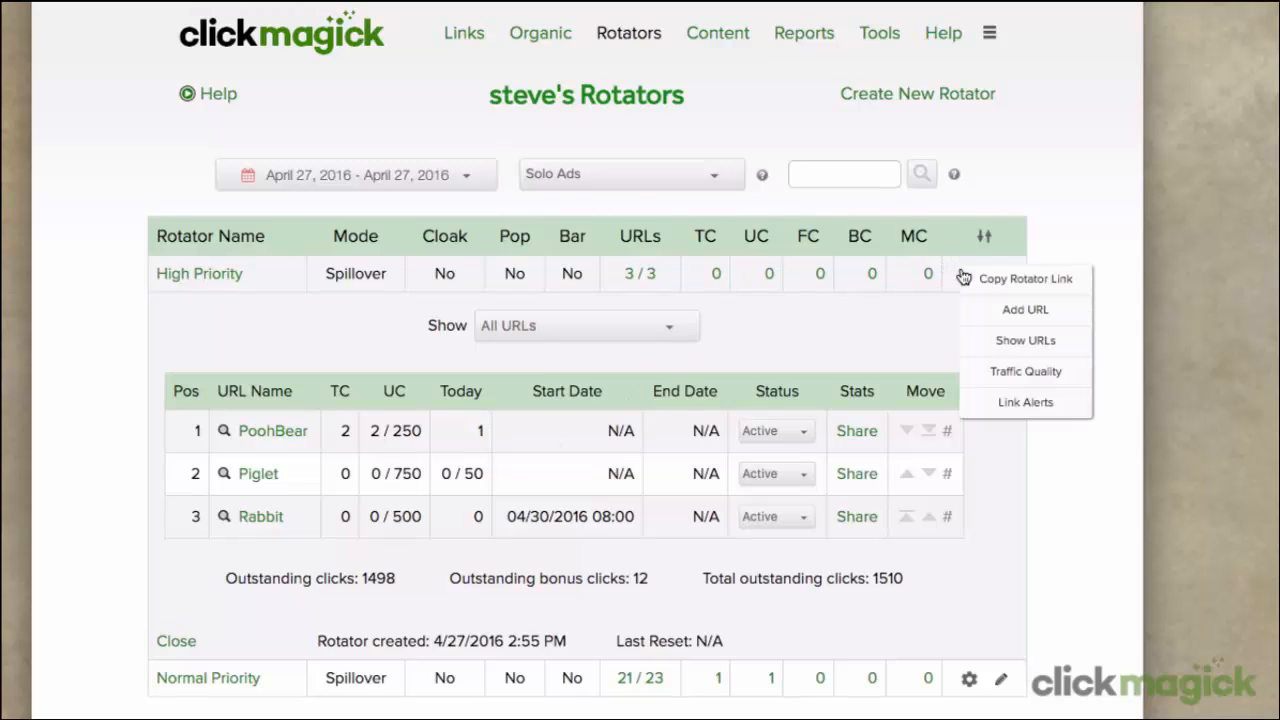
{"action": "left_click", "coordinate": [1000, 310]}
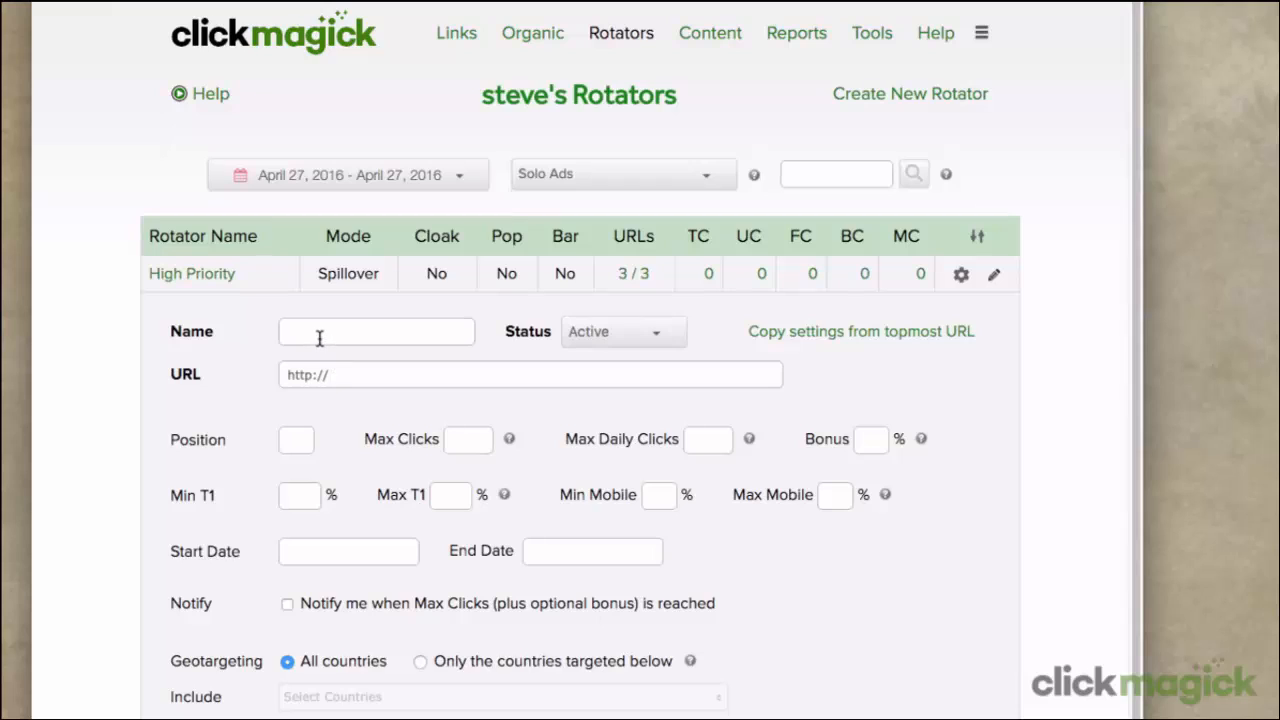
{"action": "left_click", "coordinate": [317, 333]}
{"action": "type", "text": "Catchall"}
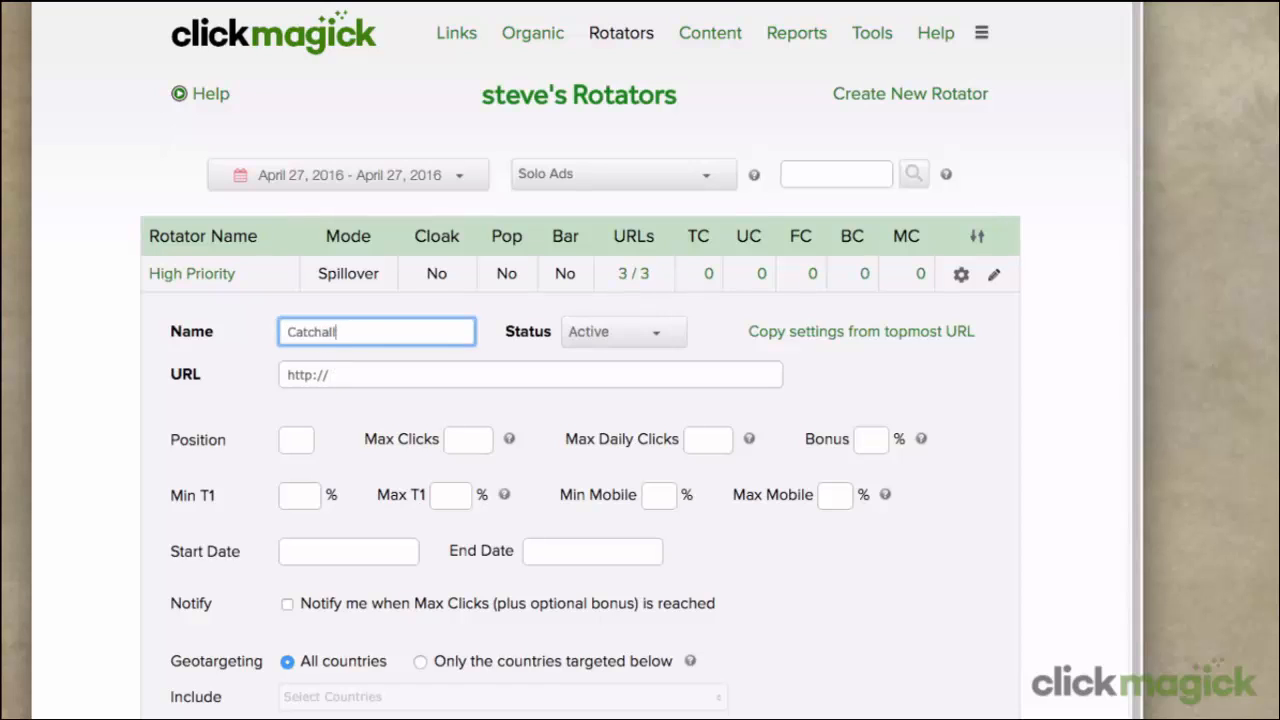
{"action": "left_click", "coordinate": [342, 377]}
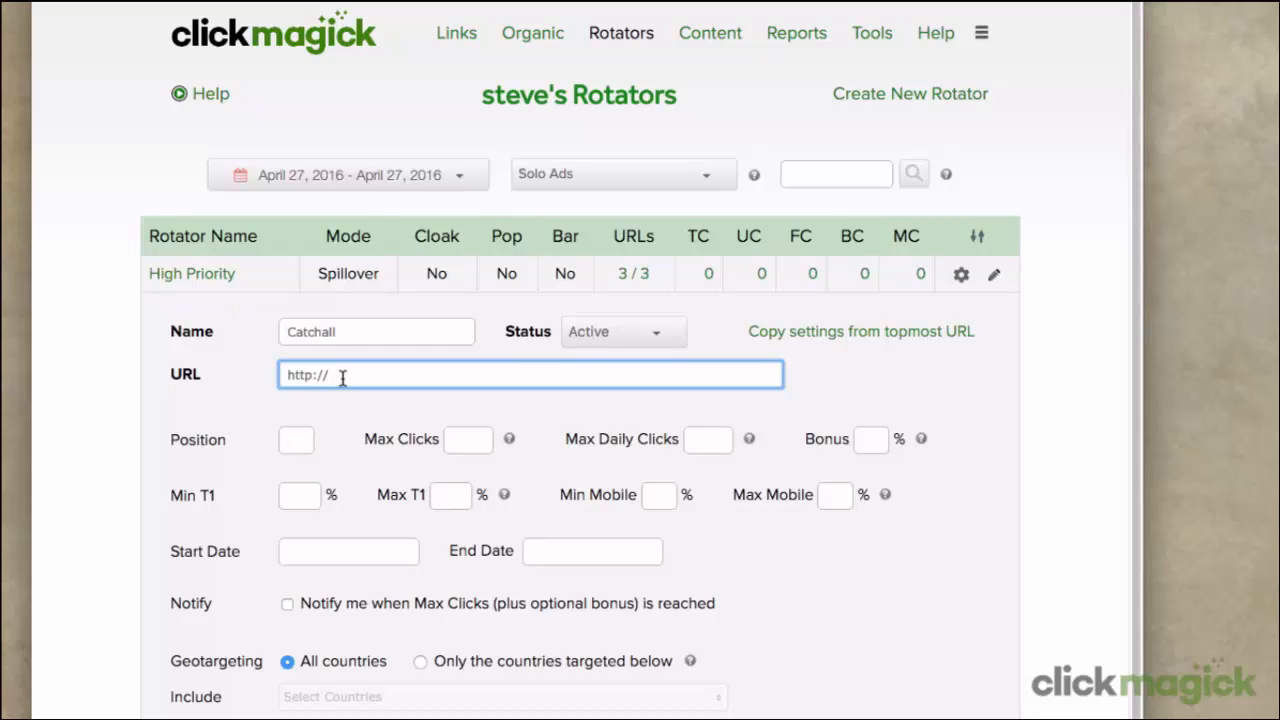
{"action": "type", "text": "www.clkmr.com/steve/t1extra"}
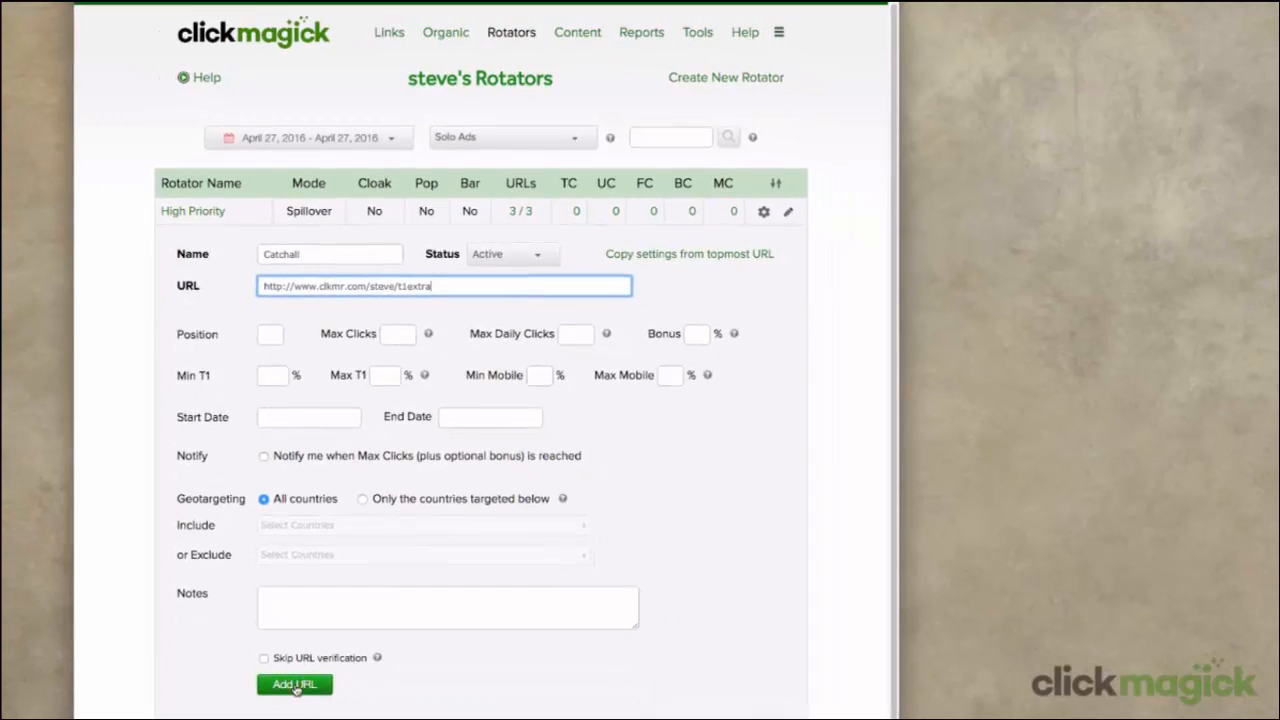
{"action": "left_click", "coordinate": [296, 688]}
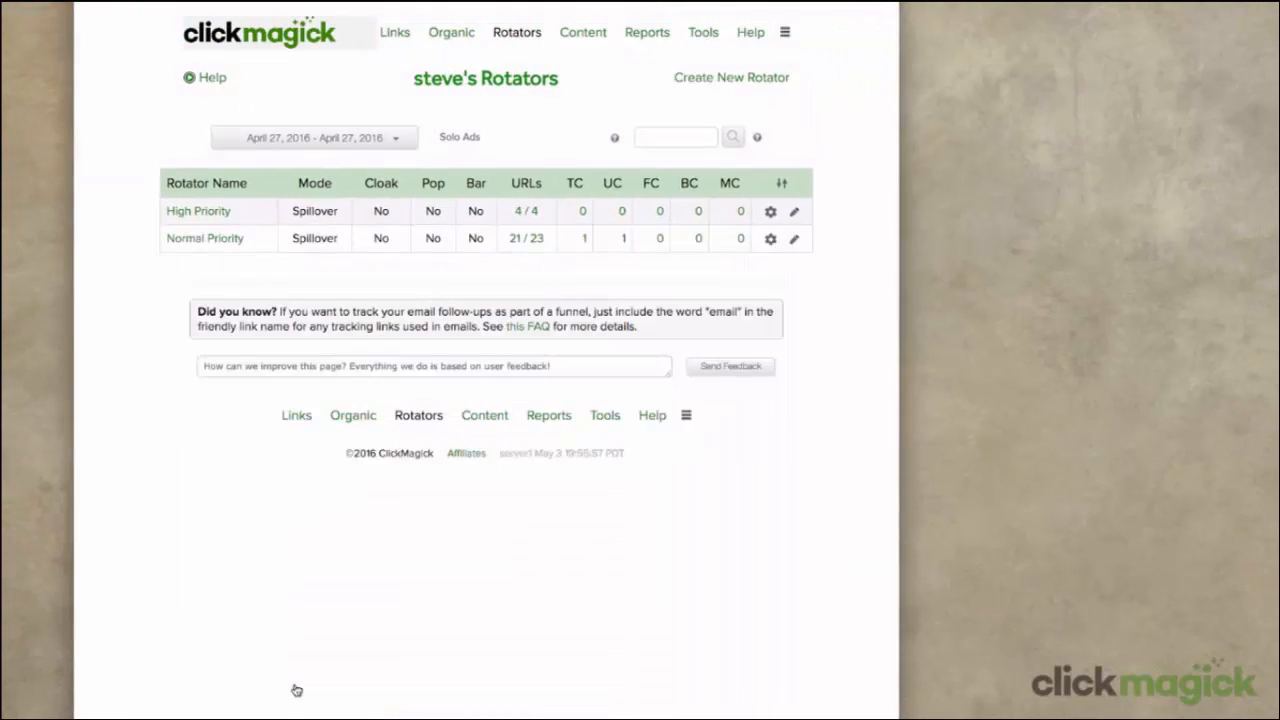
- Show the list of URLs in the High Priority rotator
{"action": "left_click", "coordinate": [765, 213]}
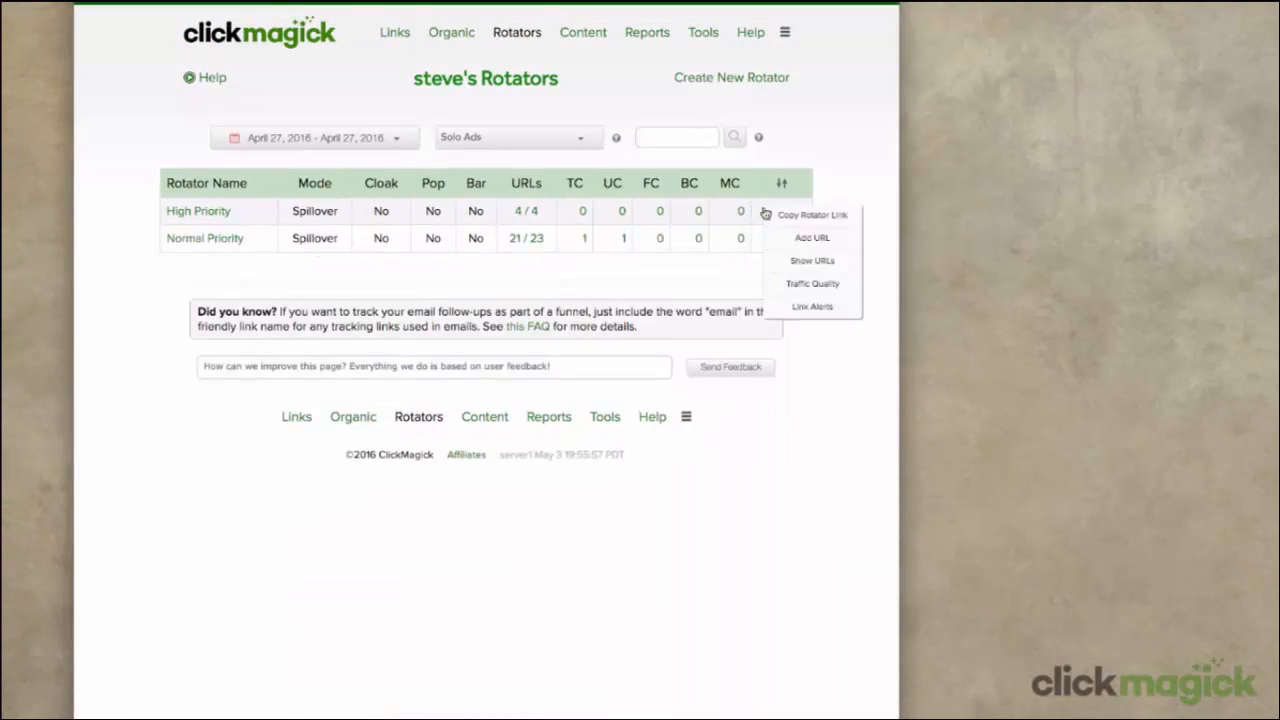
{"action": "left_click", "coordinate": [812, 260]}
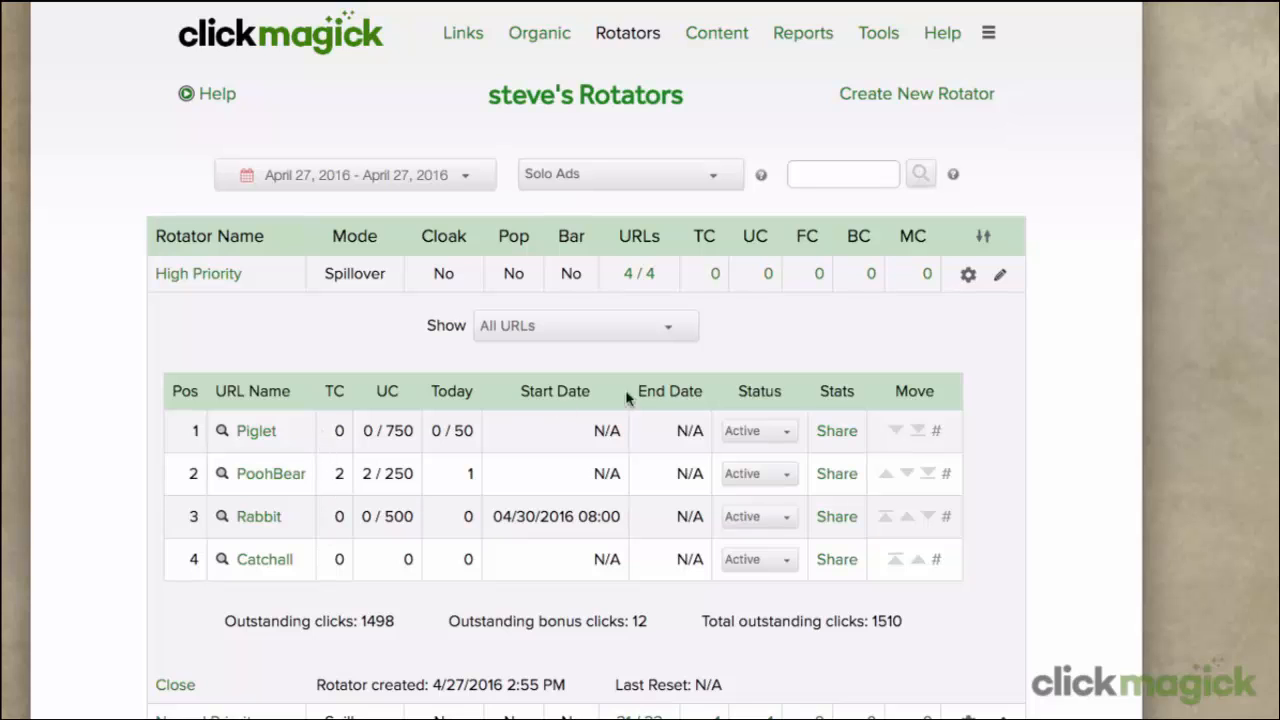
{"action": "left_click", "coordinate": [968, 276]}
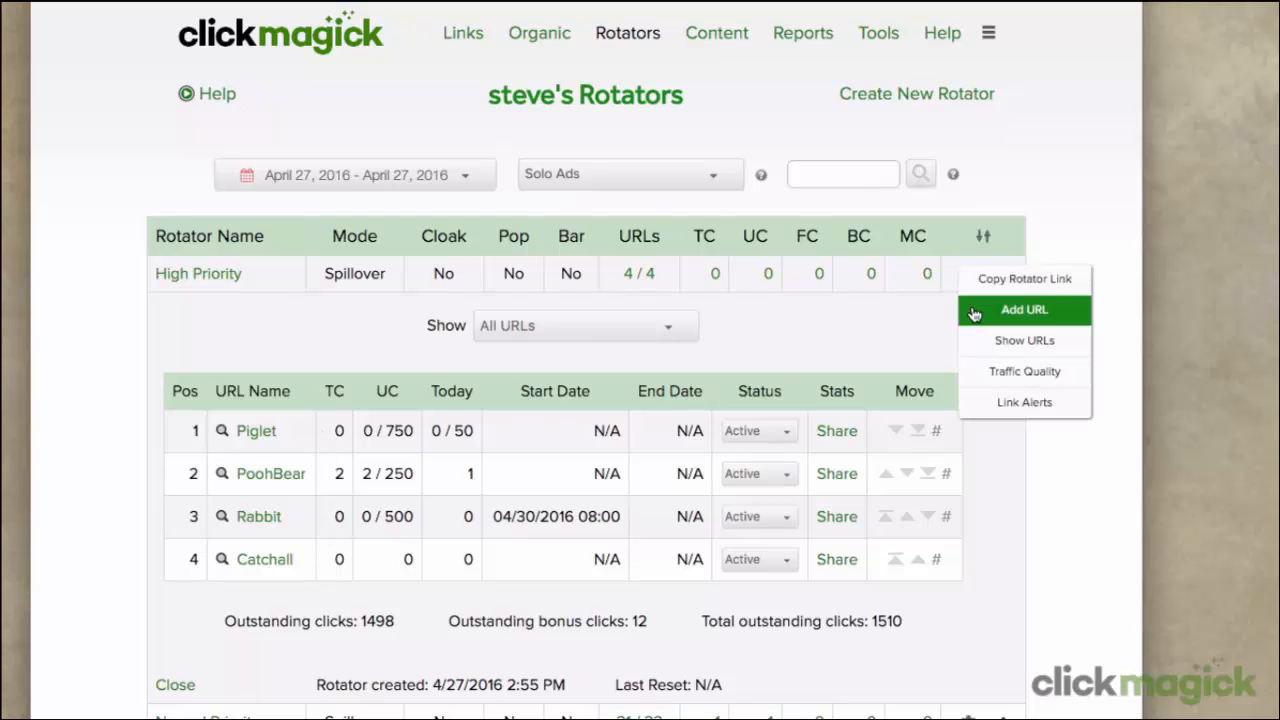
{"action": "left_click", "coordinate": [975, 311]}
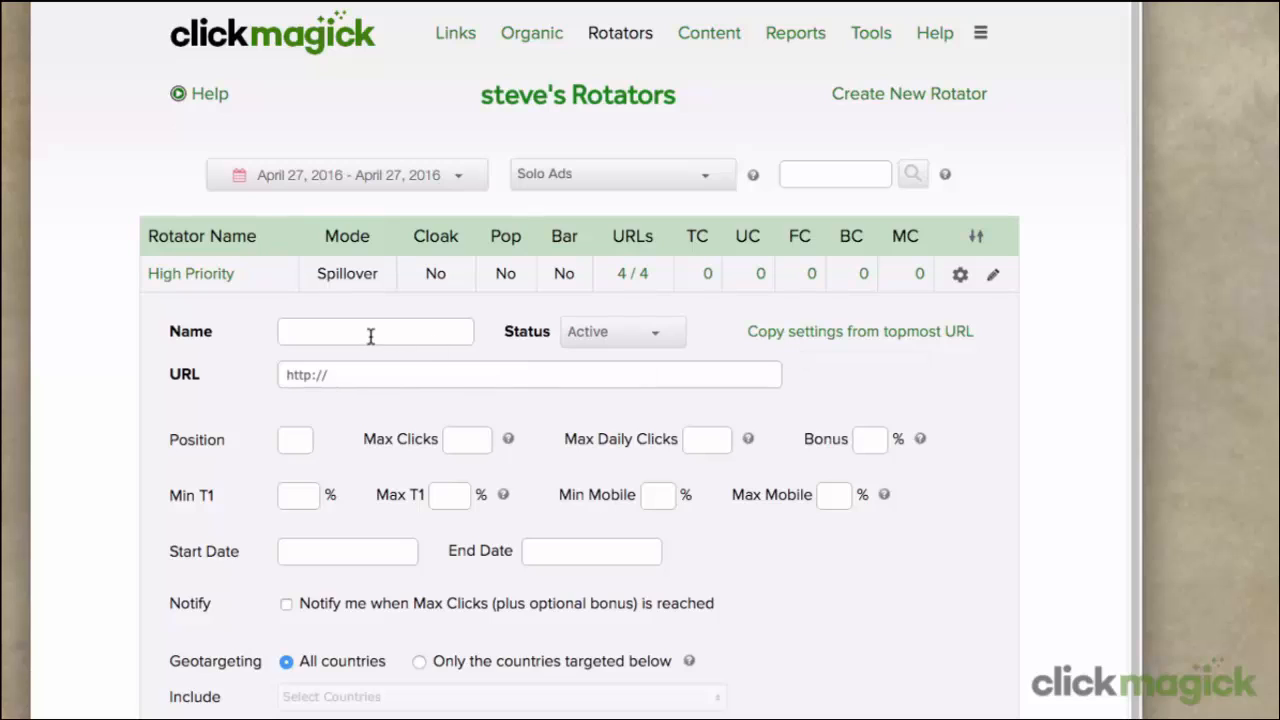
{"action": "left_click", "coordinate": [299, 434]}
{"action": "type", "text": "1"}
{"action": "key", "text": "BackSpace"}
{"action": "type", "text": "4"}
{"action": "left_click", "coordinate": [964, 275]}
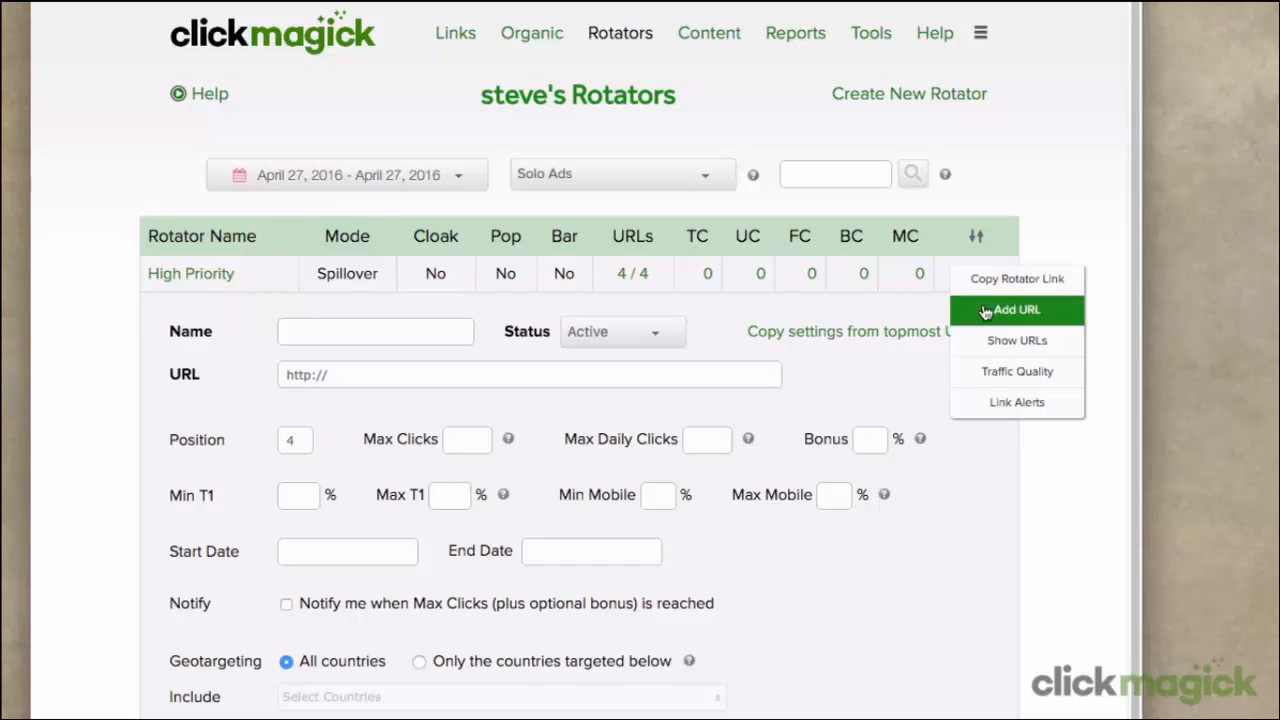
{"action": "left_click", "coordinate": [988, 340]}
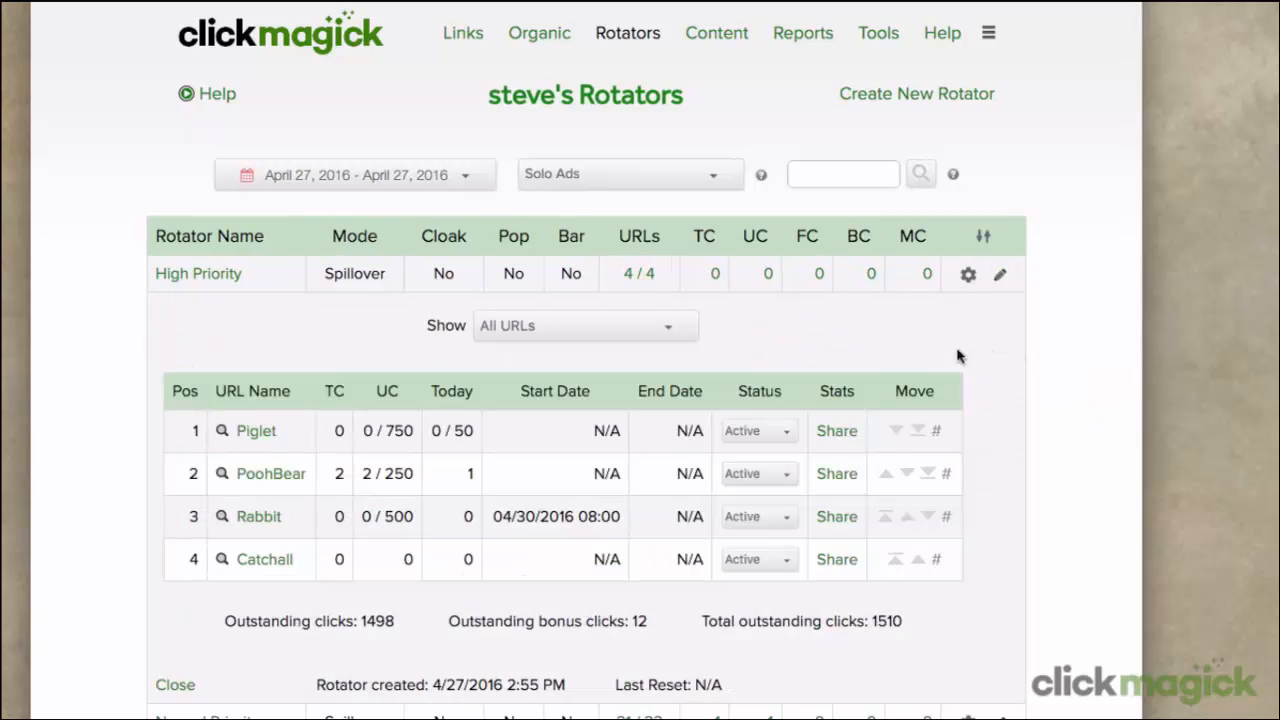